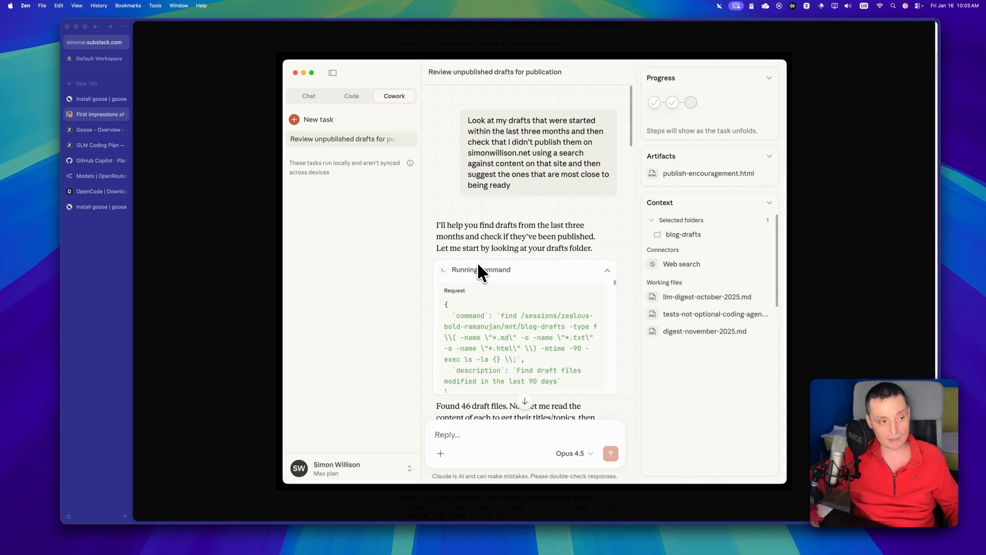
Check the goose installation page in the browser and switch to Goose to view its extensions
click(82, 209)
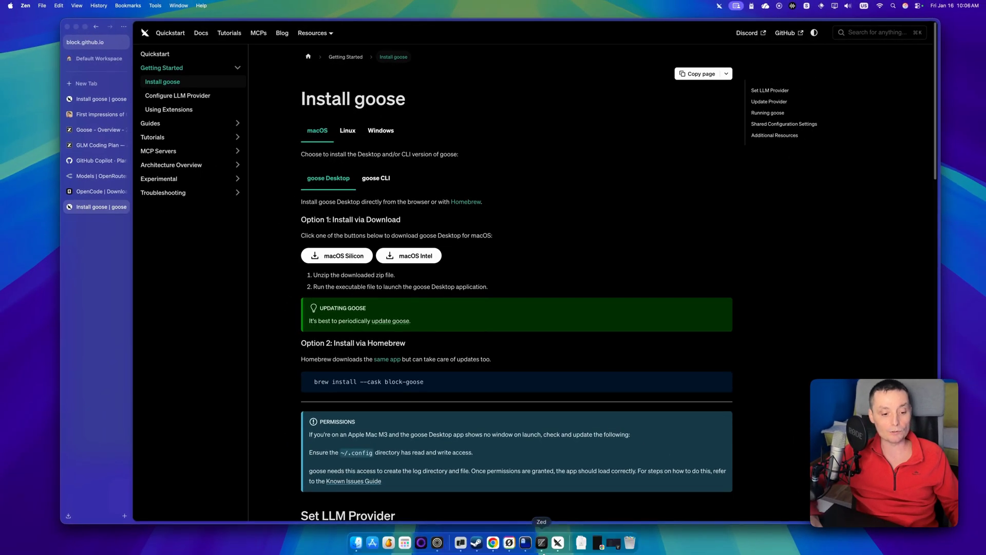
click(559, 545)
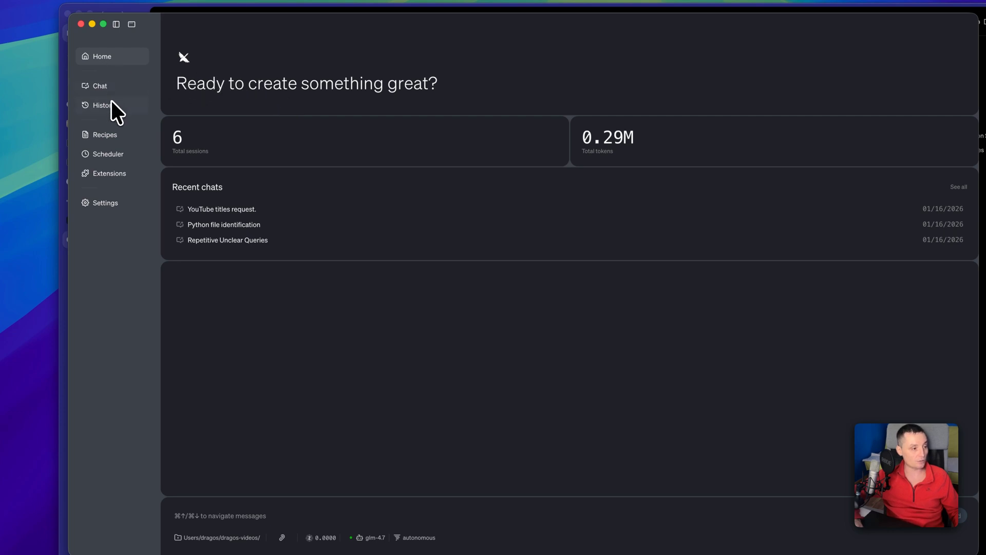
click(108, 172)
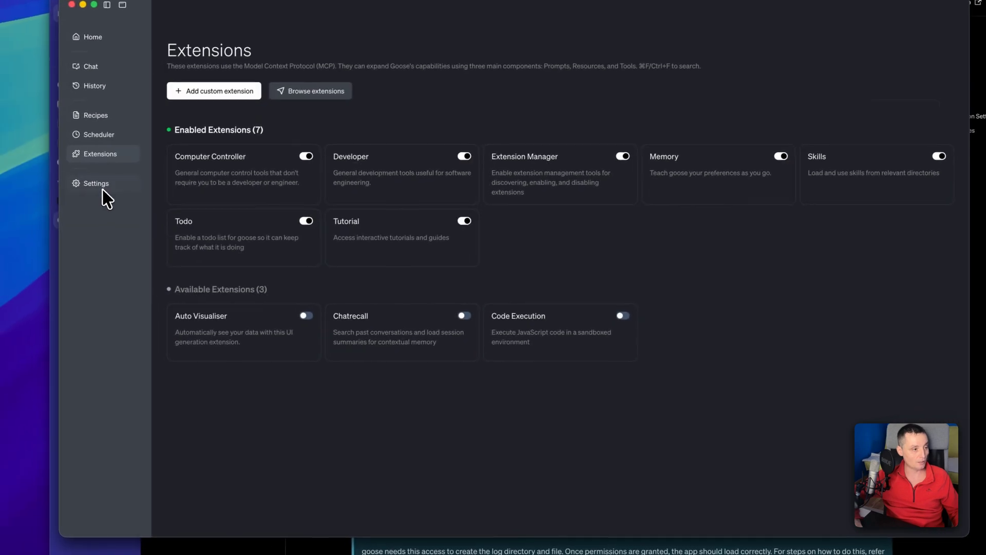
Open the provider configuration in the settings and view OpenRouter's API key setup, leaving it unchanged
click(20, 199)
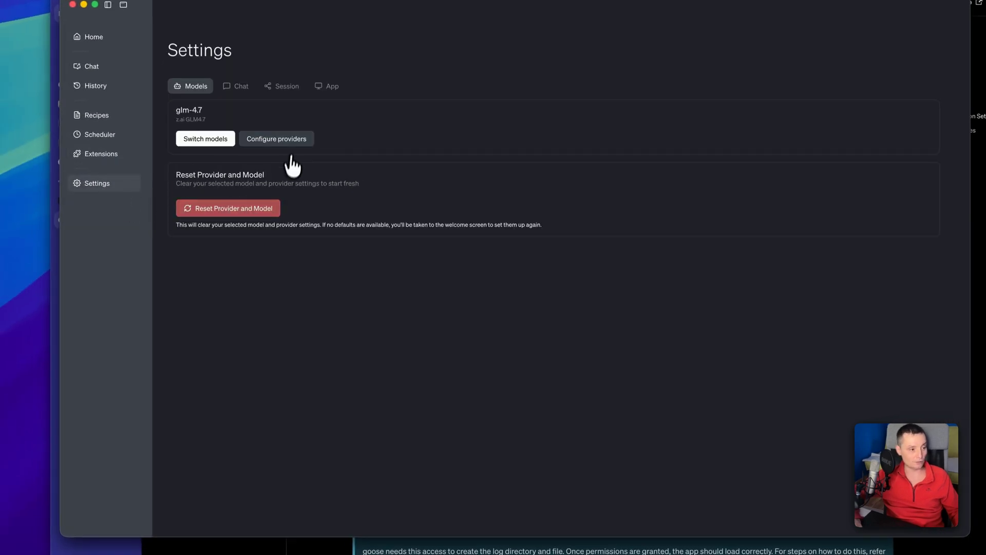
click(289, 140)
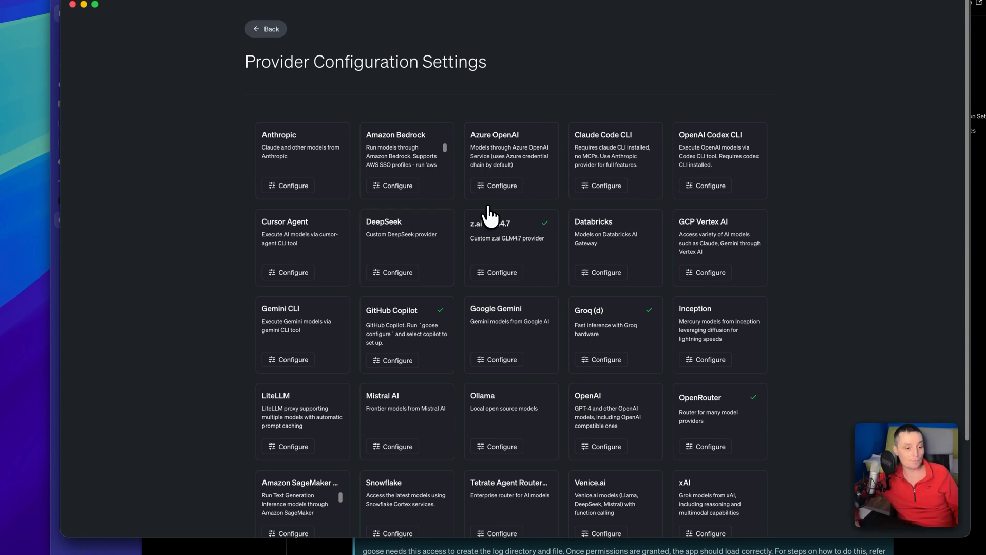
scroll(491, 215, down, 1)
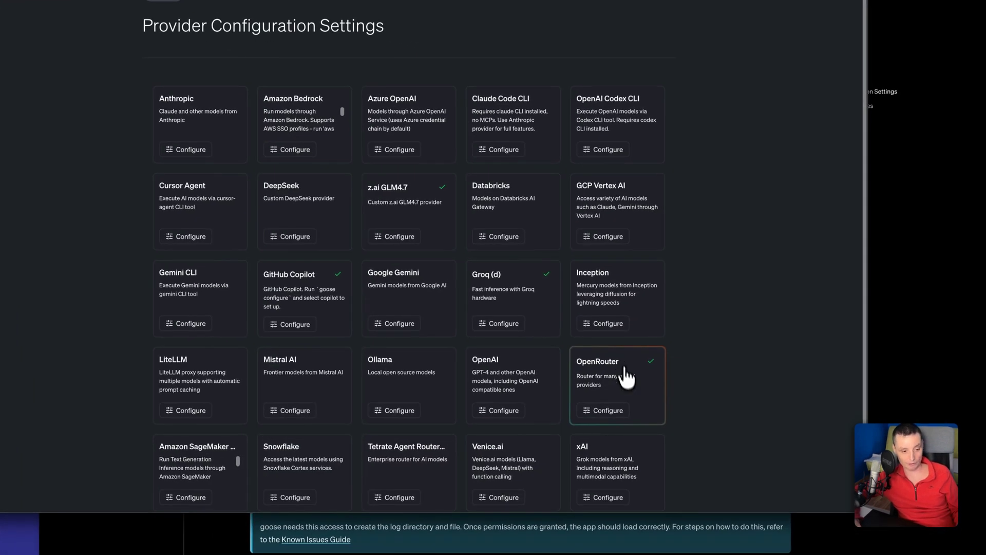
click(607, 411)
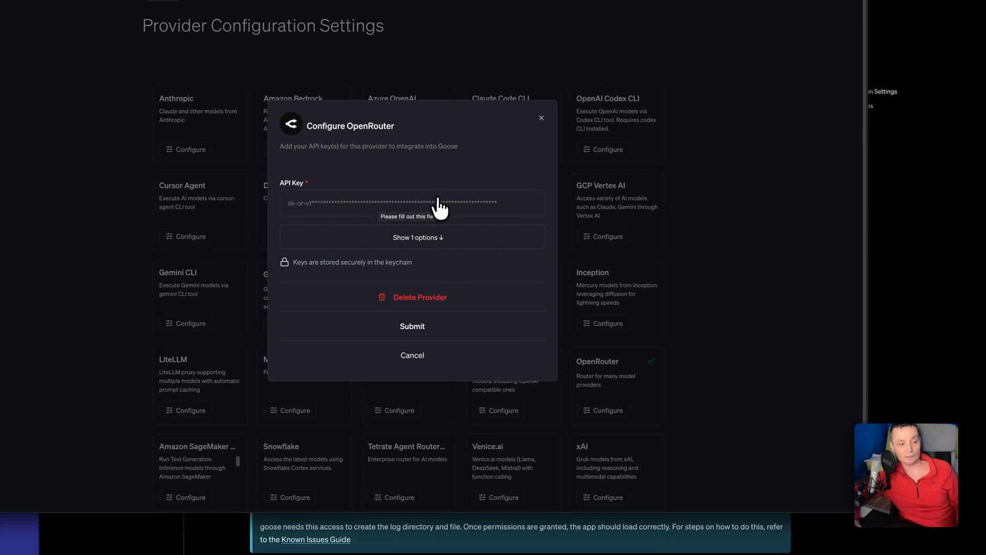
click(541, 119)
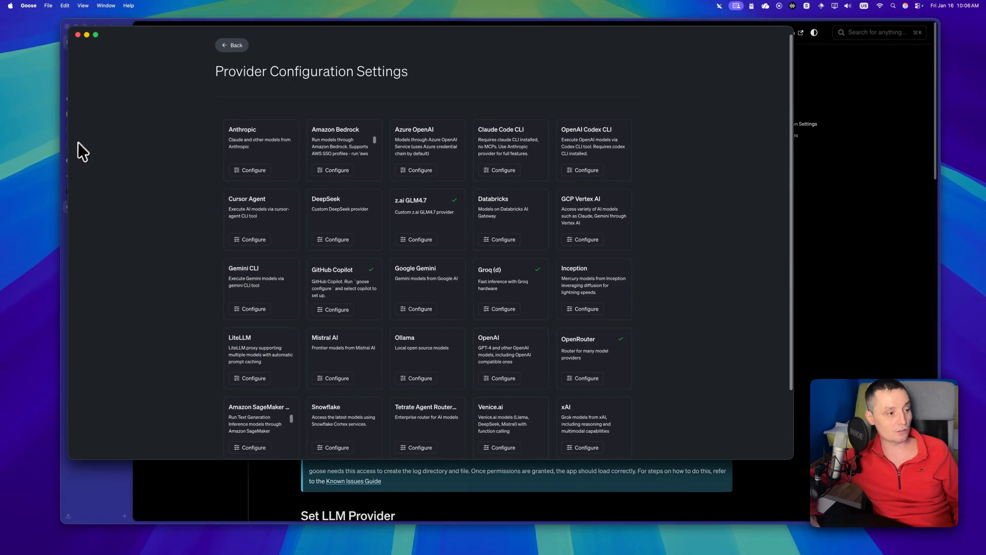
Switch to the browser and look through the free models listed on OpenRouter
click(61, 236)
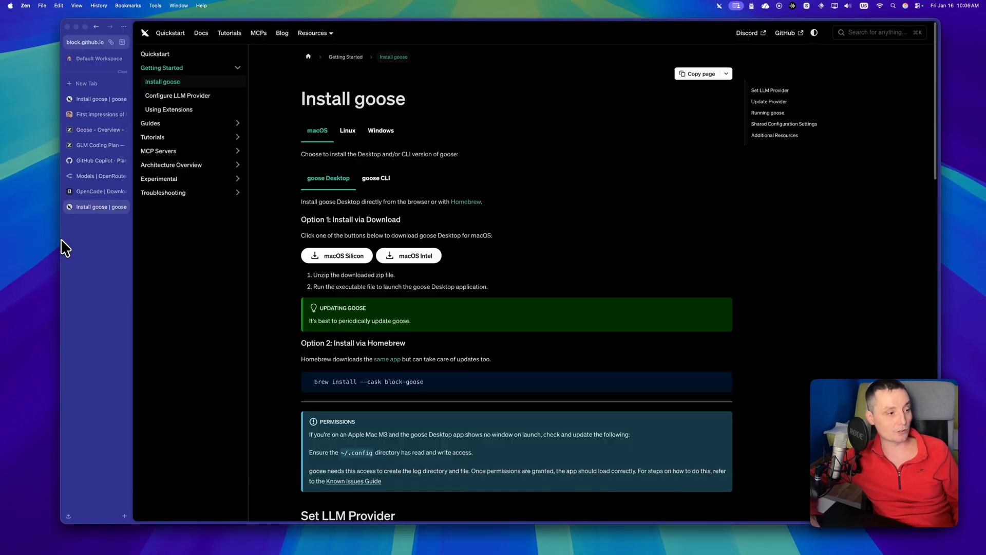
click(98, 175)
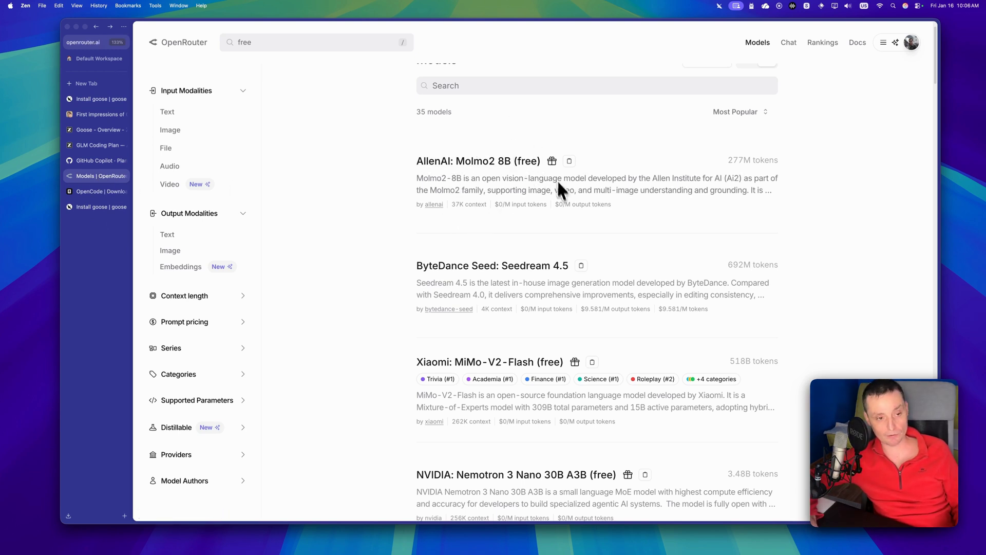
scroll(518, 183, down, 1)
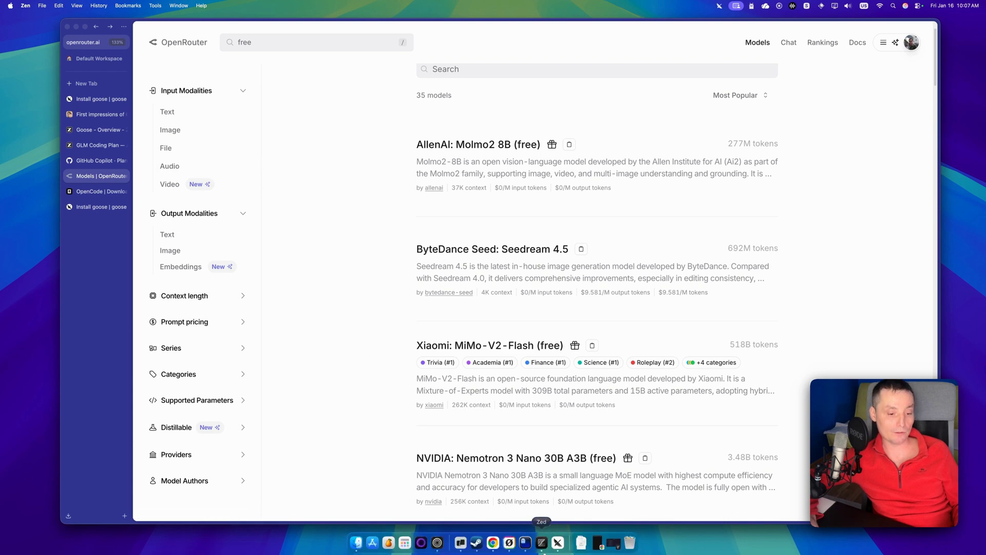
Switch back to Goose and, from the chat, set the videos folder with the transcript files as the working directory
click(557, 543)
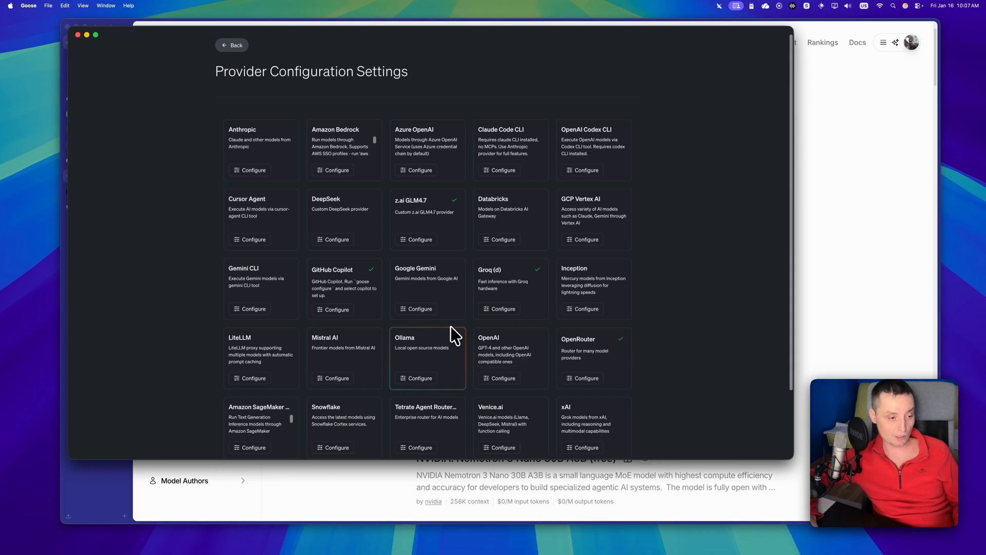
click(218, 42)
click(103, 87)
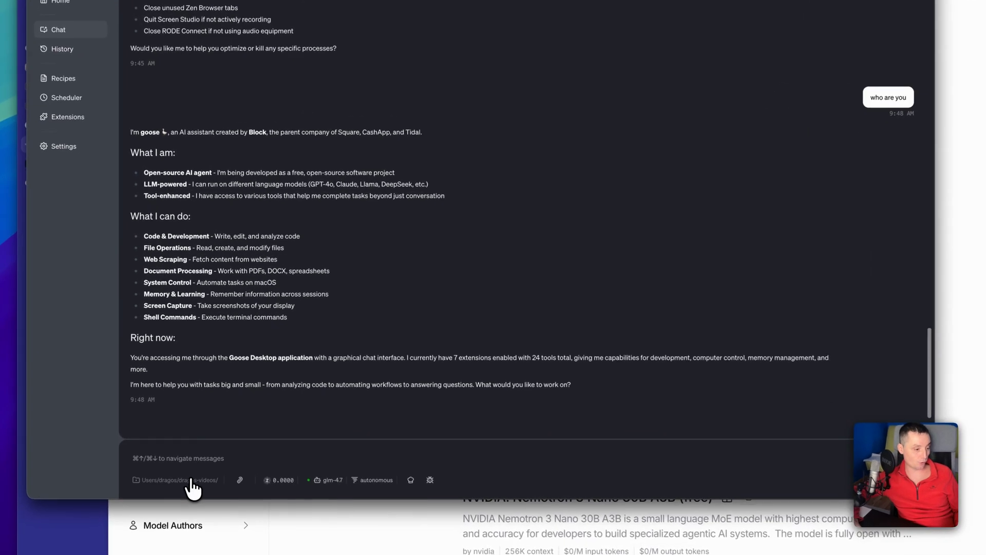
click(191, 481)
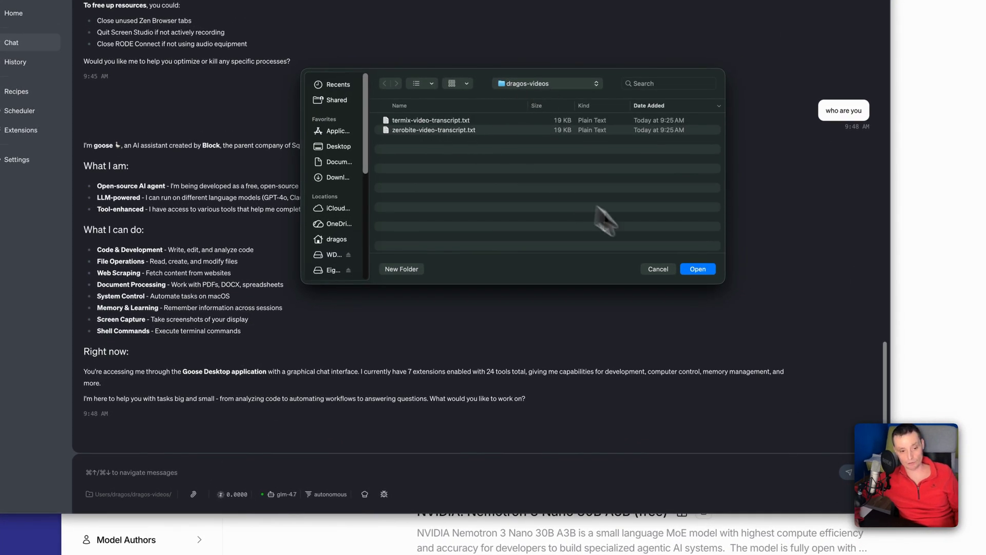
click(708, 268)
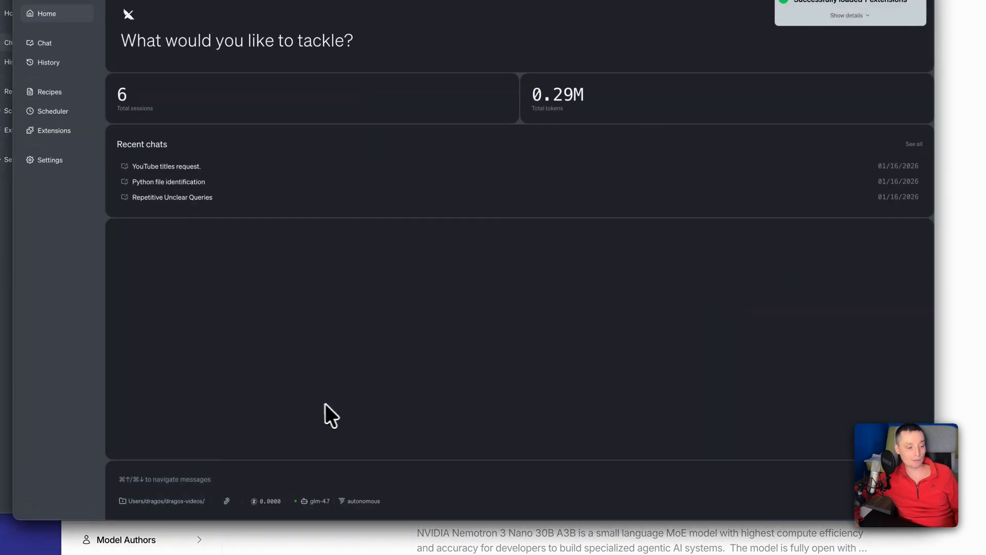
click(226, 501)
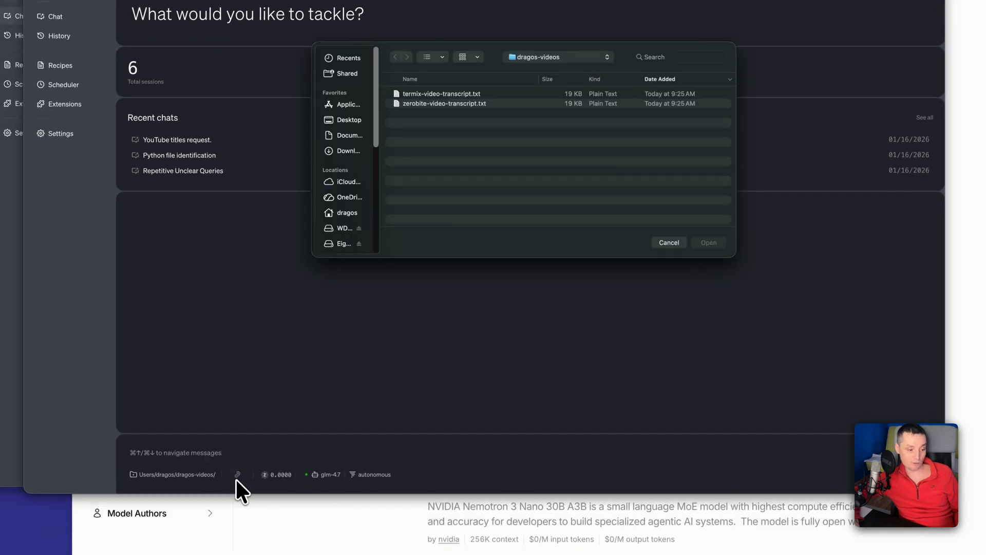
click(668, 242)
Start switching the model and choose OpenRouter as the provider
click(324, 478)
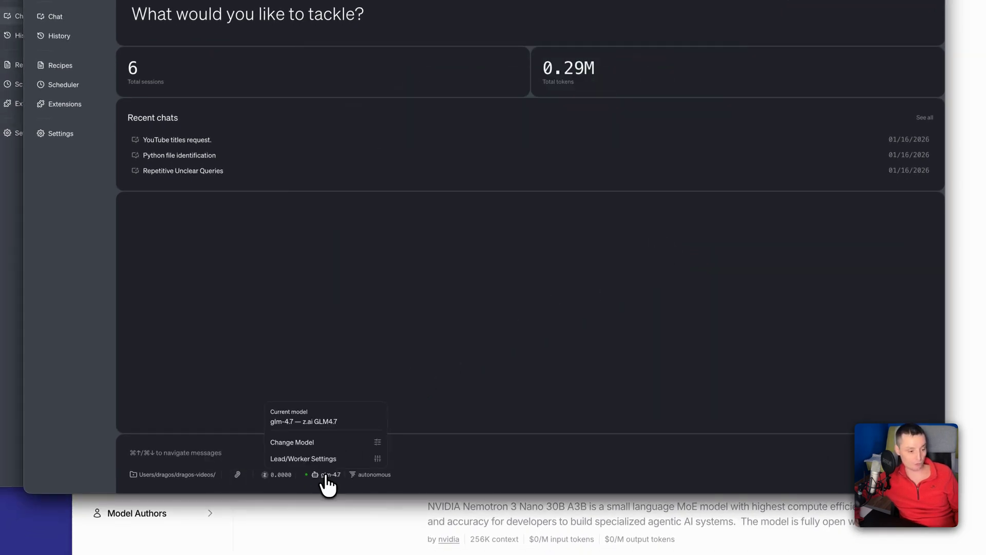
click(350, 443)
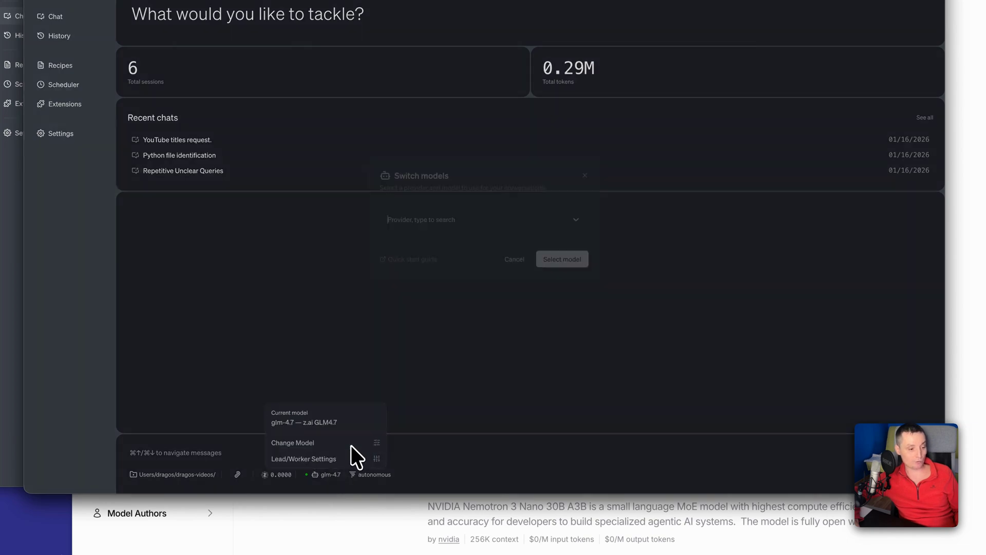
click(524, 217)
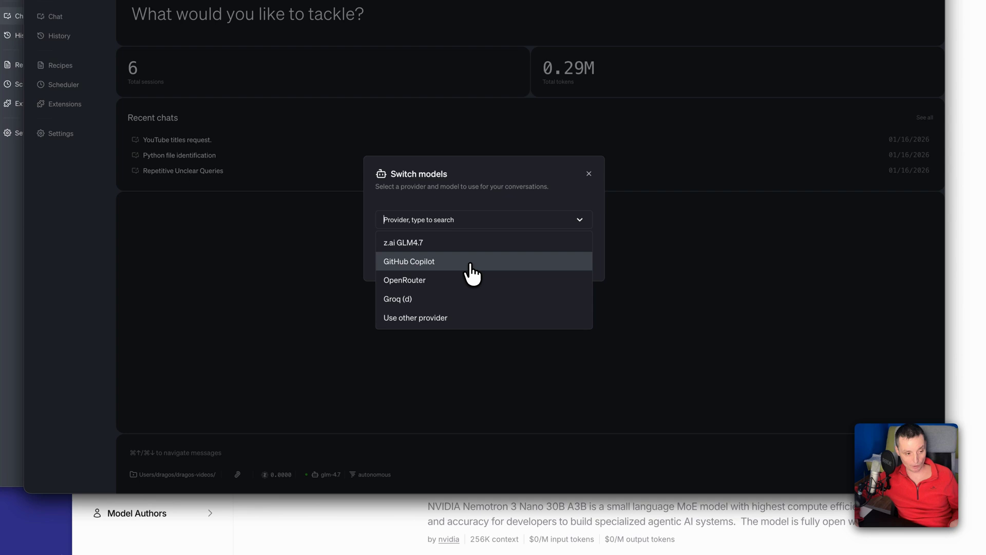
click(425, 280)
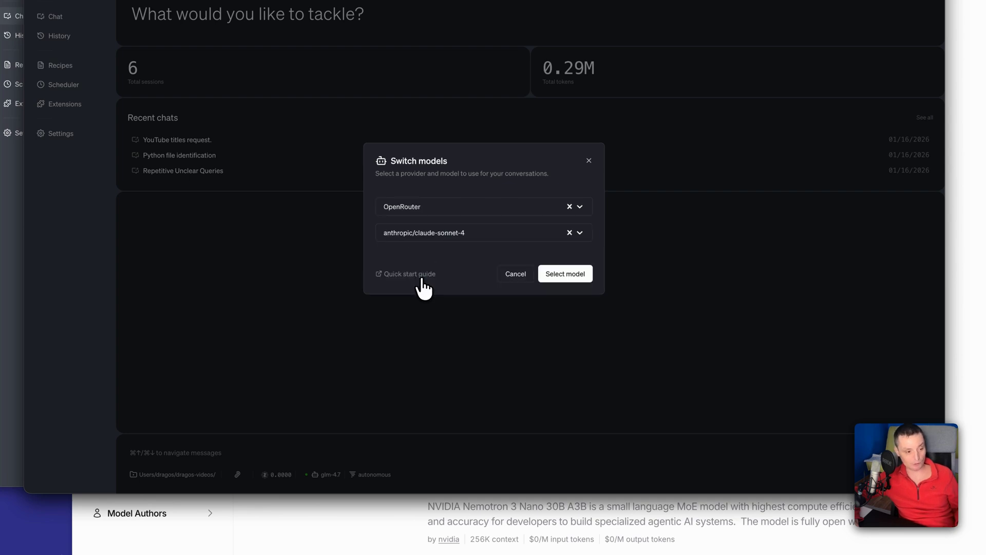
Try to find a Xiaomi model by searching OpenRouter's model list for "xia"
click(466, 232)
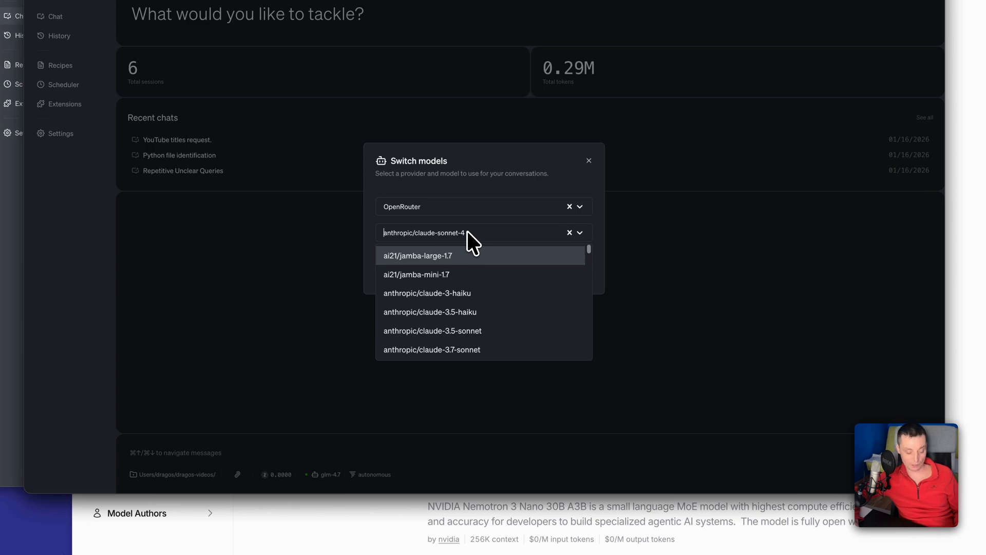
text(xi)
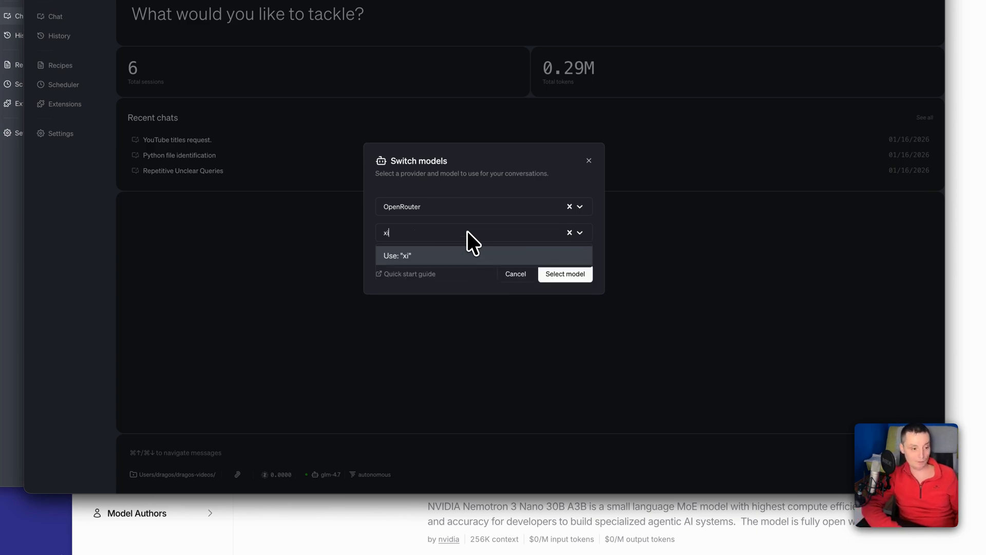
text(a)
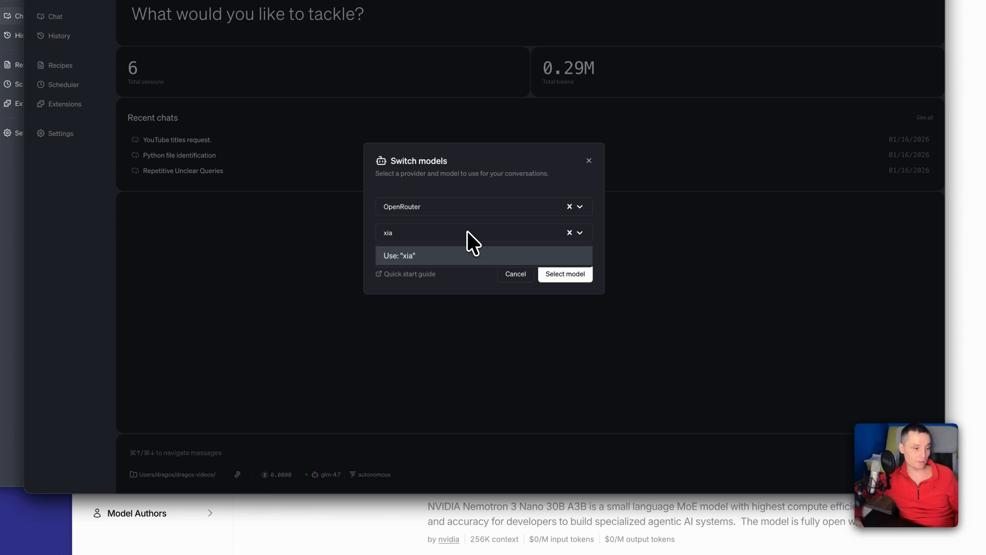
key(BackSpace)
key(BackSpace)
key(BackSpace)
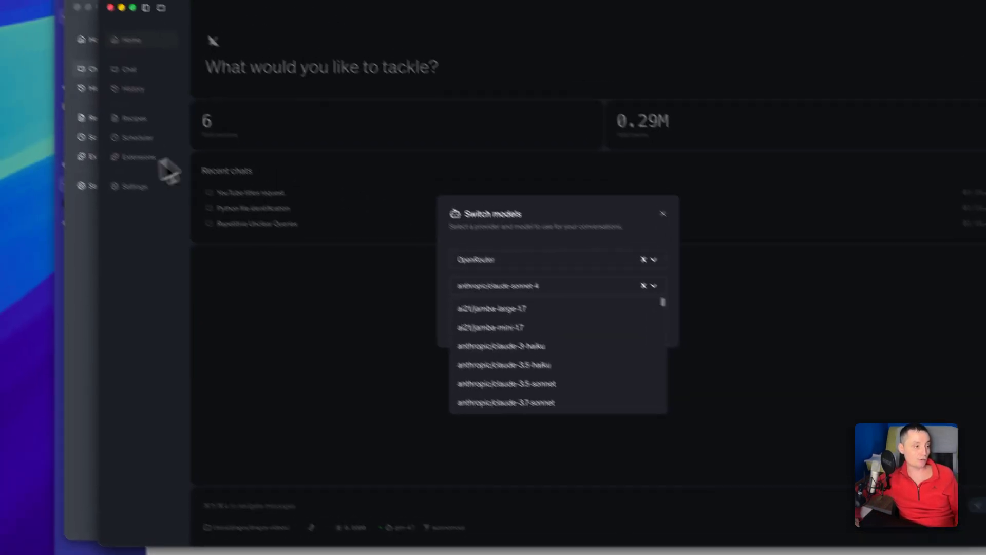
Look up Xiaomi: MiMo-V2-Flash (free) on OpenRouter in the browser and select its ID xiaomi/mimo-v2-flash:free as the model in Goose
click(82, 249)
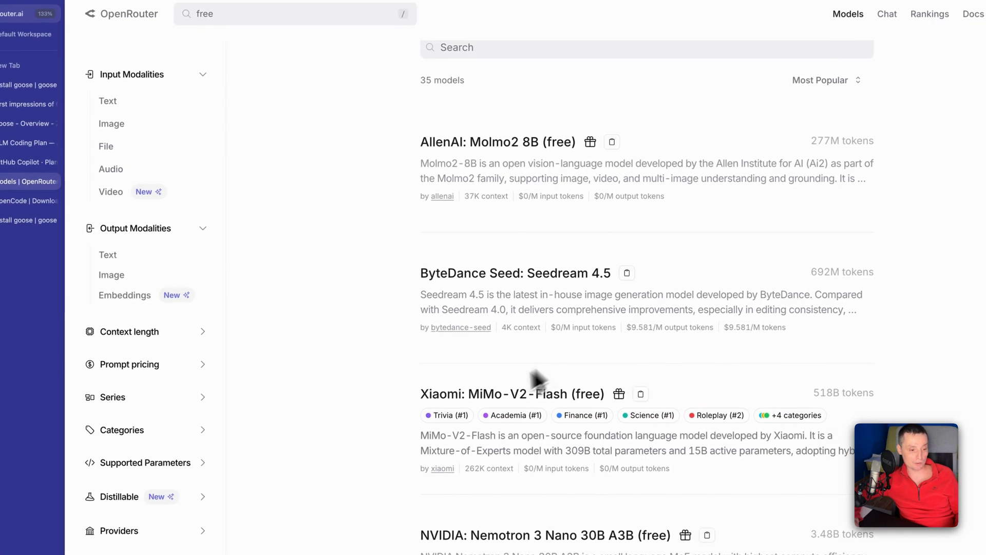
click(495, 394)
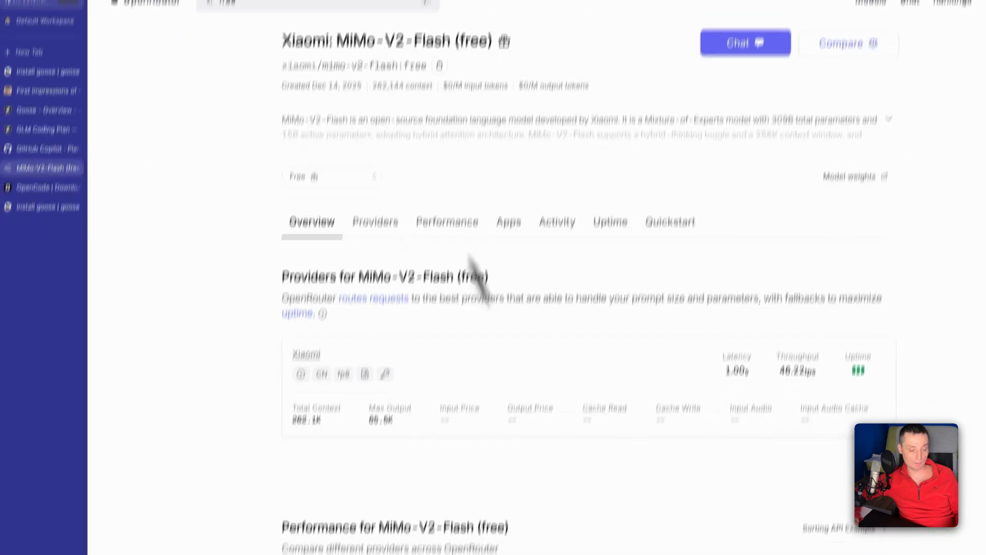
click(574, 548)
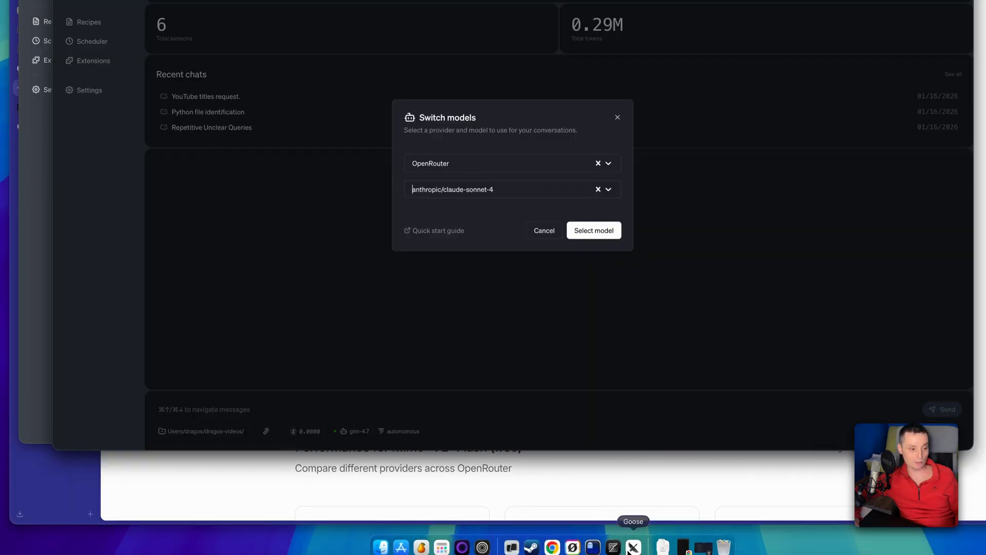
click(479, 195)
text(xiaomi/mimo-v2-flash:free)
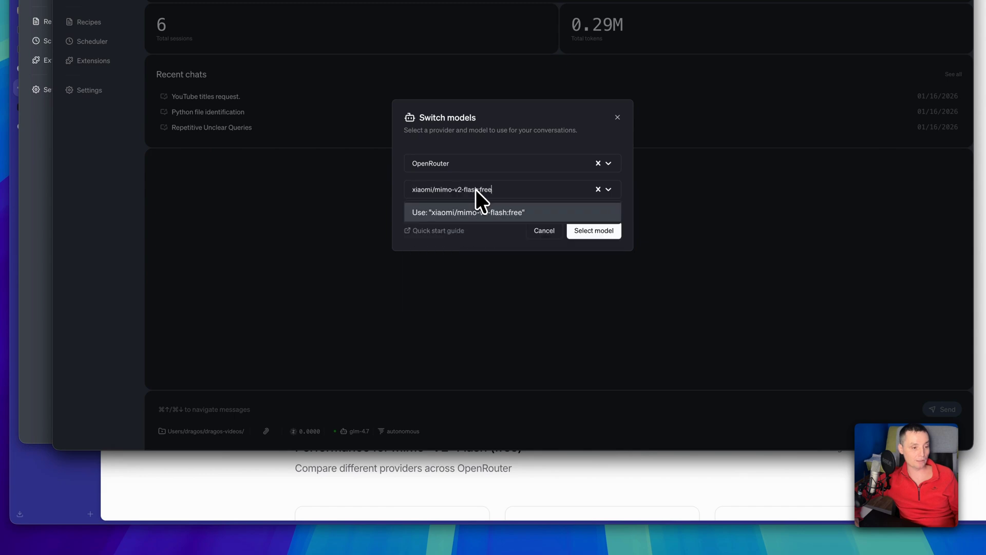
click(497, 211)
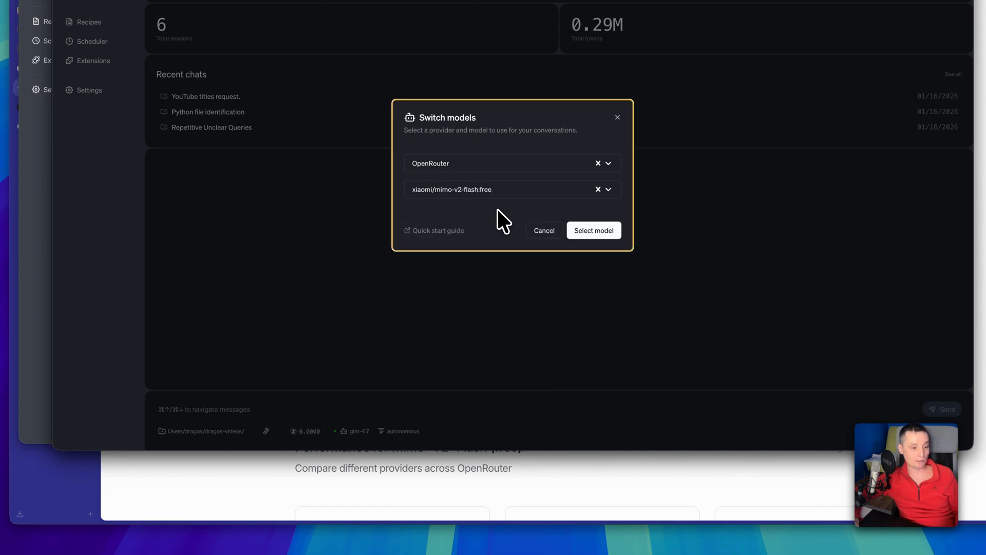
click(609, 235)
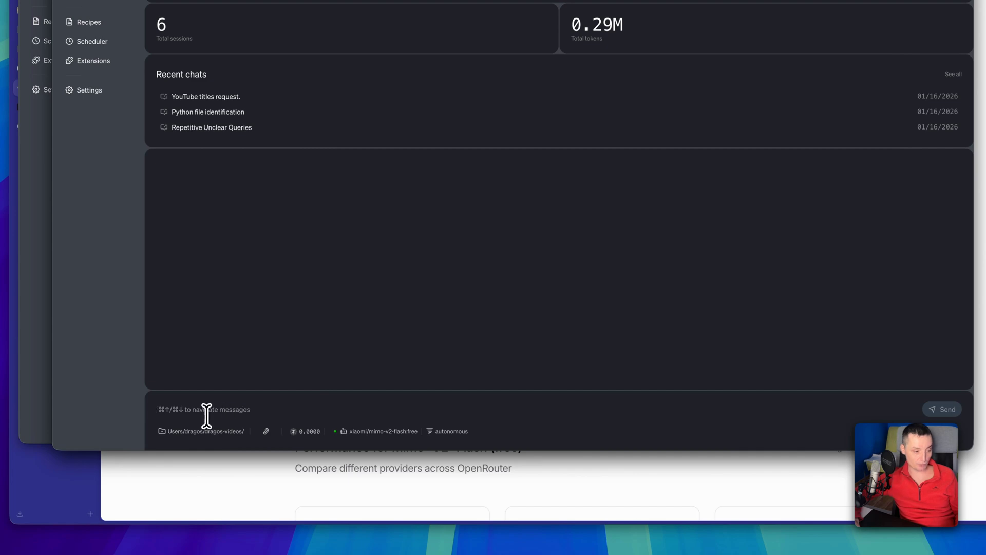
Ask the agent about the working folder's contents with the message "what I have here"
click(207, 415)
text(what I)
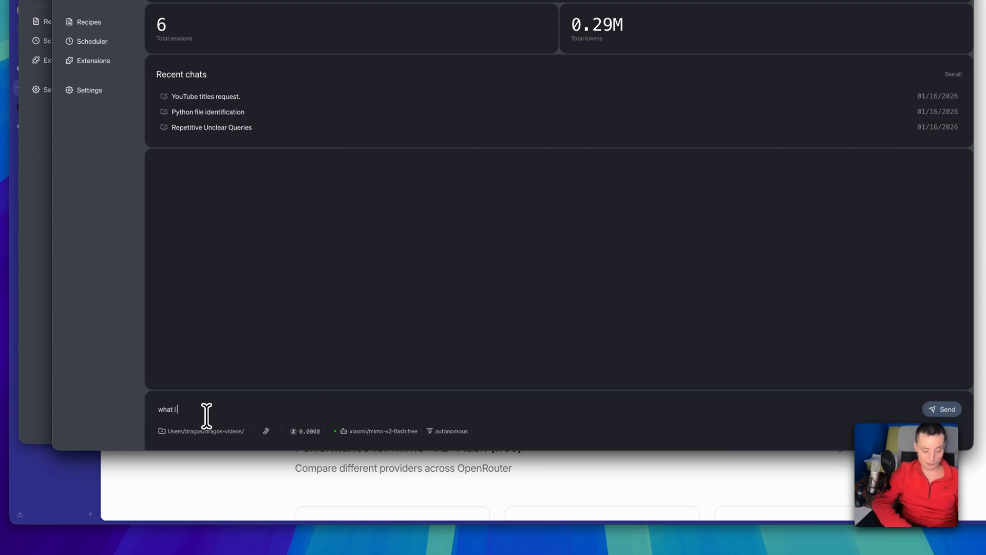
text( have her)
key(Return)
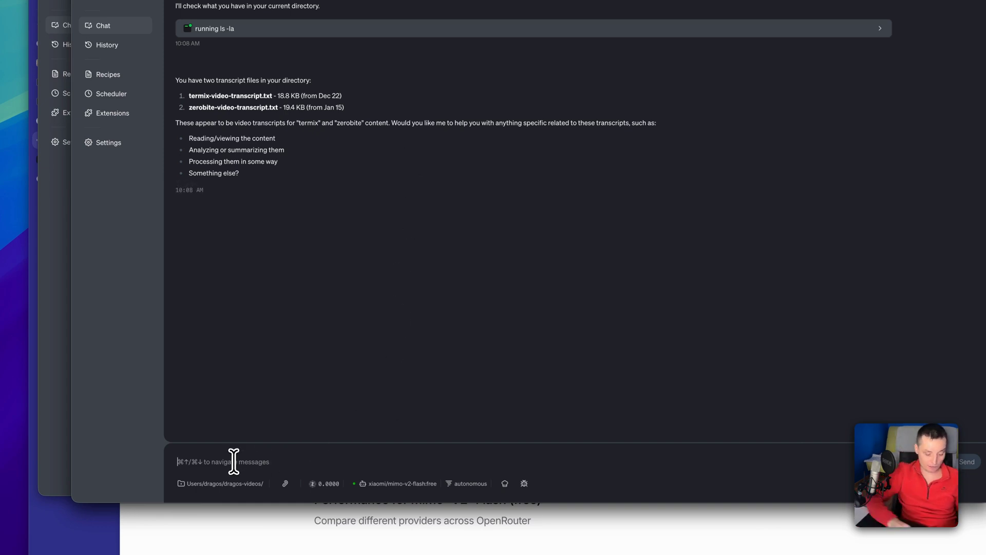
Send the message "give me 10 titles" to have titles generated from the transcripts
text(give me 1)
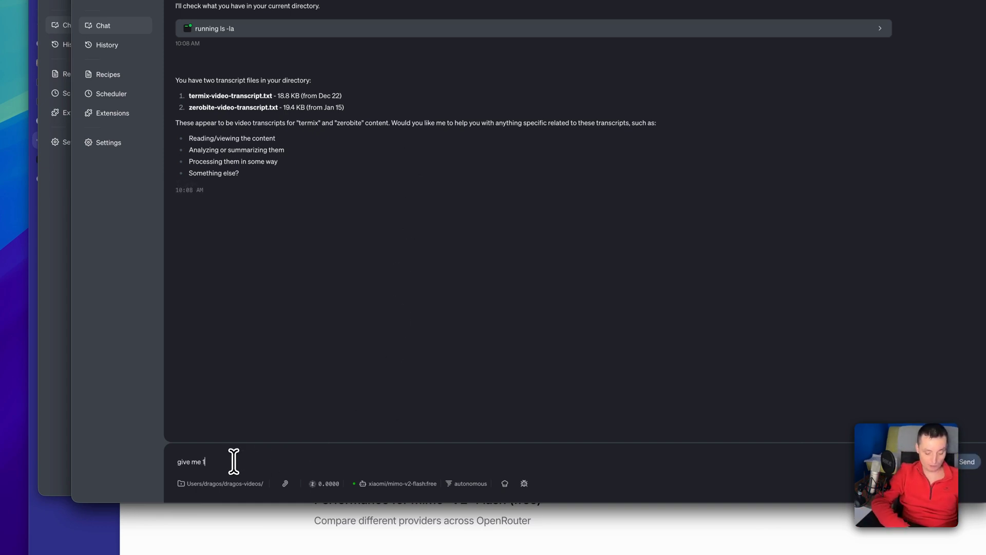
text(0 titles)
key(Return)
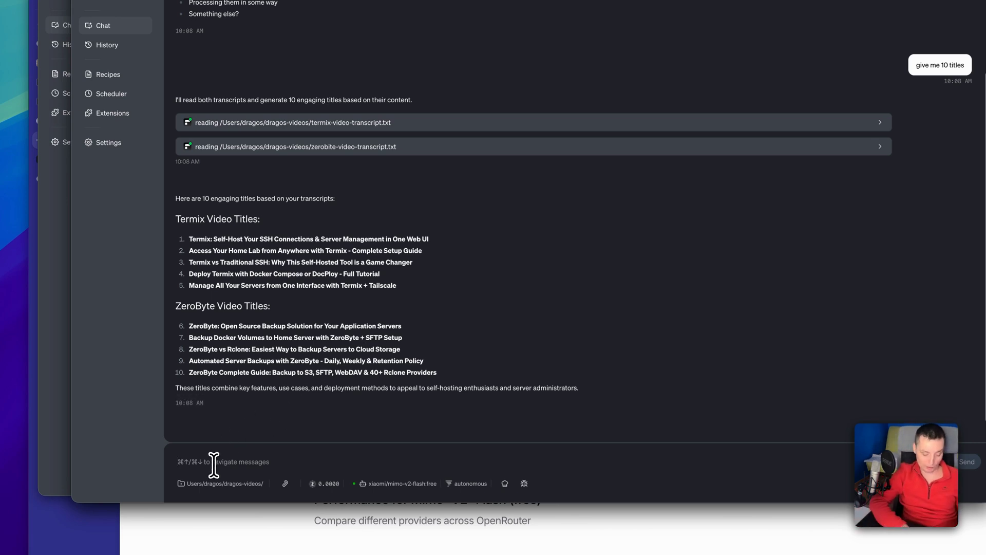
Send the message "what are the running processes that uses most memory?" to the agent
text(what are the running processes)
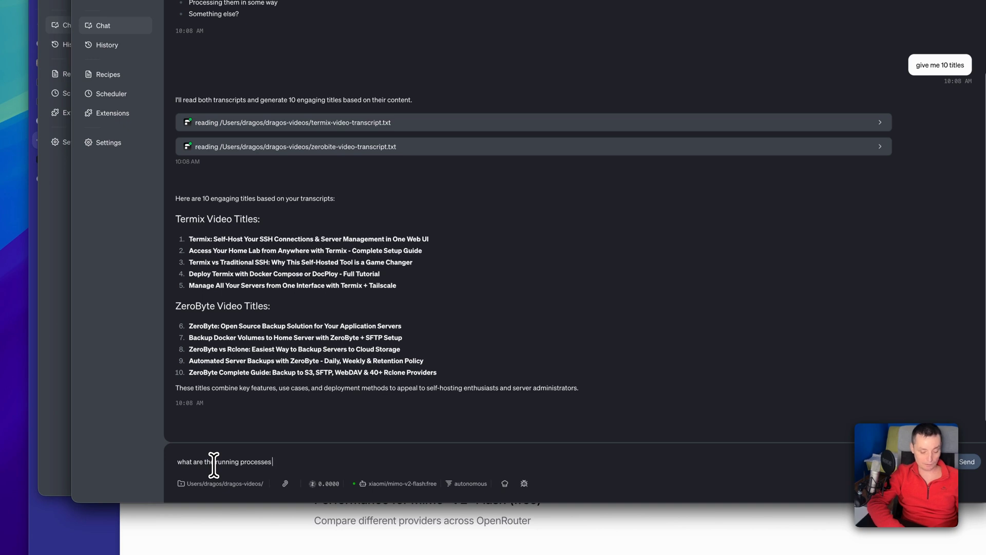
text(that uses most memo)
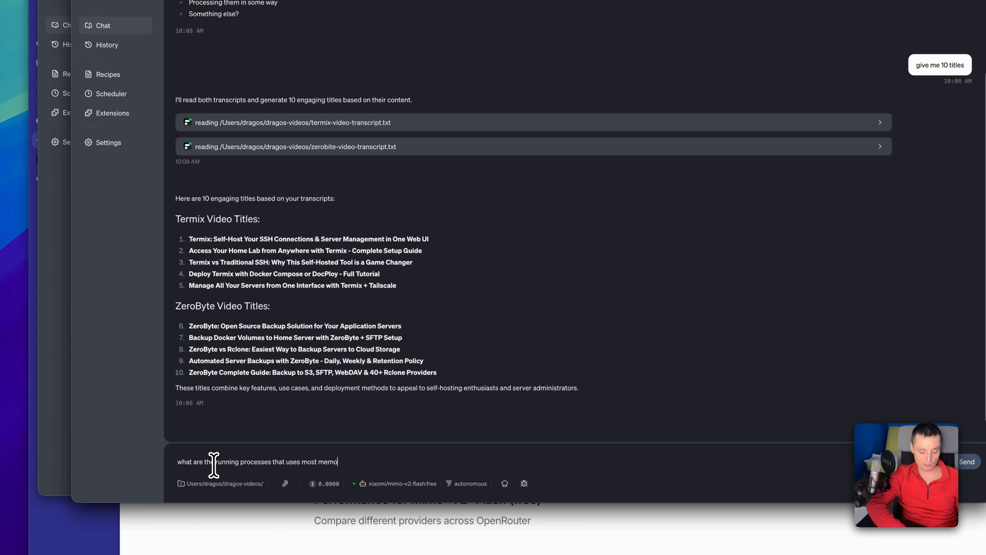
text(?)
key(Return)
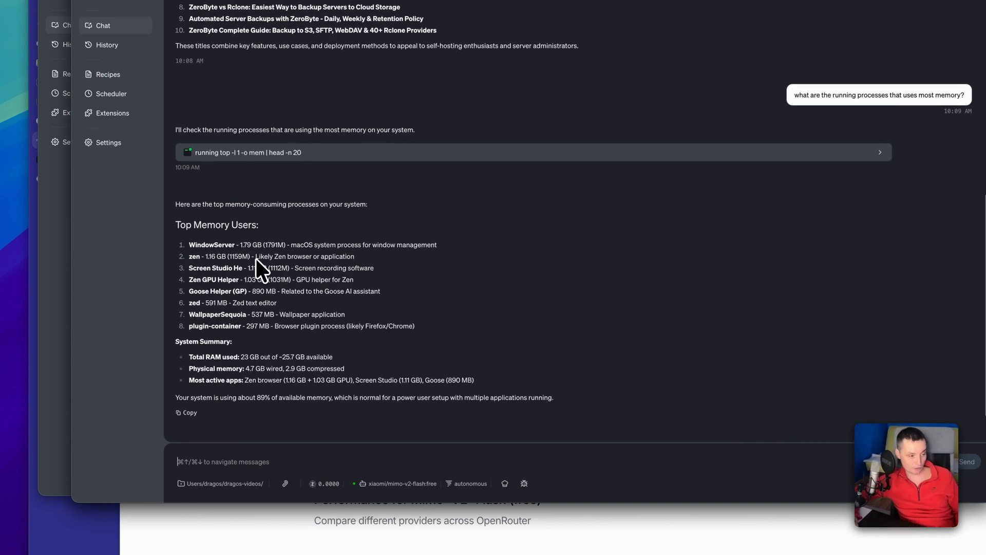
scroll(377, 257, down, 1)
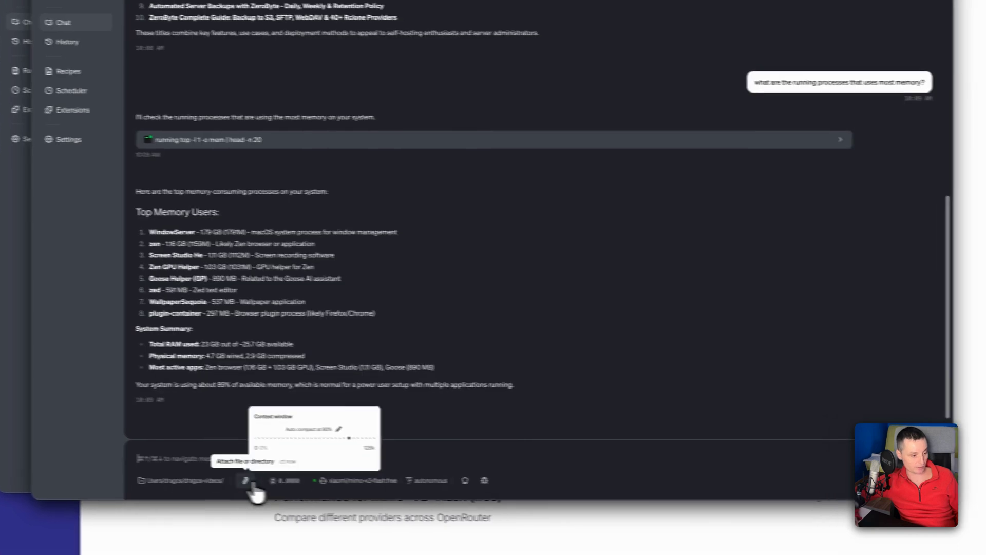
Look at the working folder's files available for attachment and leave the file chooser without attaching anything
click(285, 483)
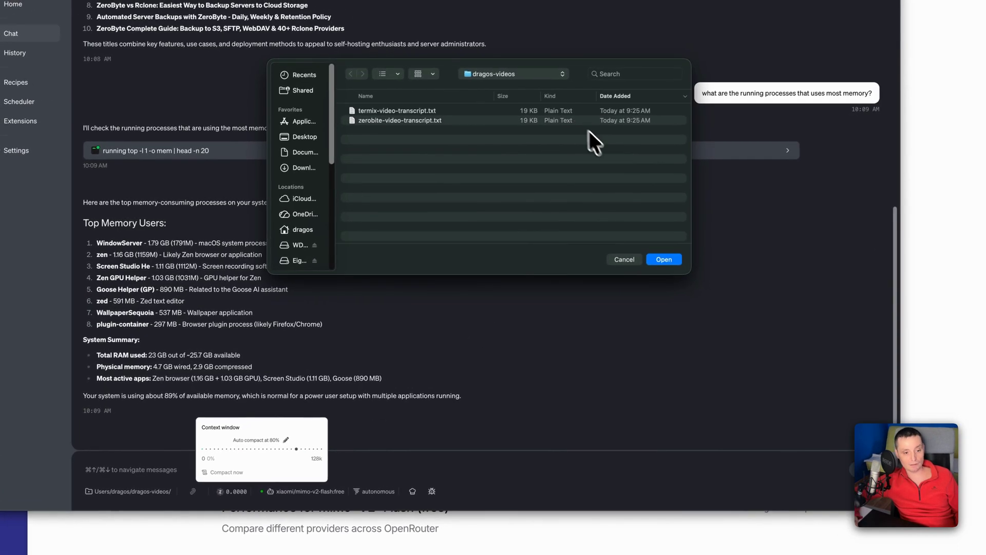
click(621, 259)
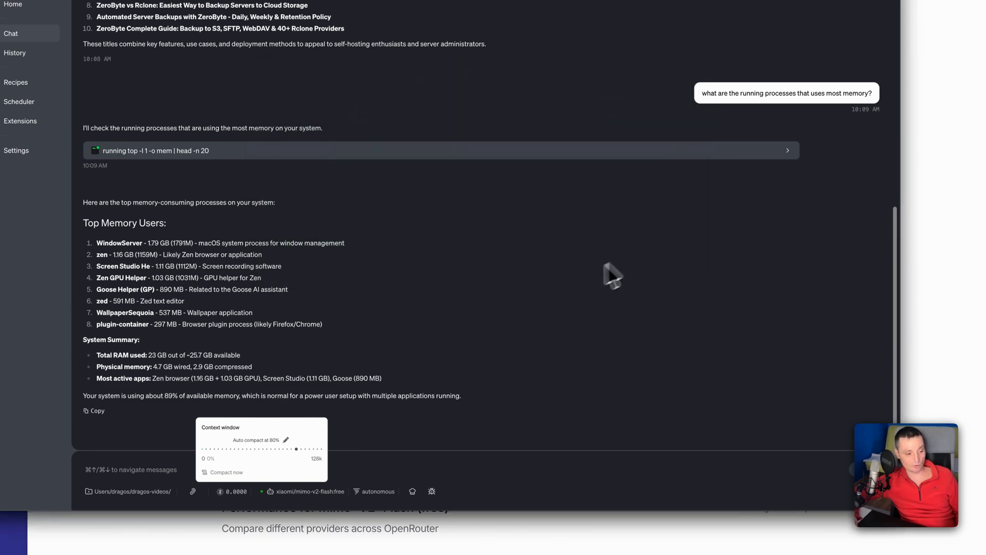
click(387, 465)
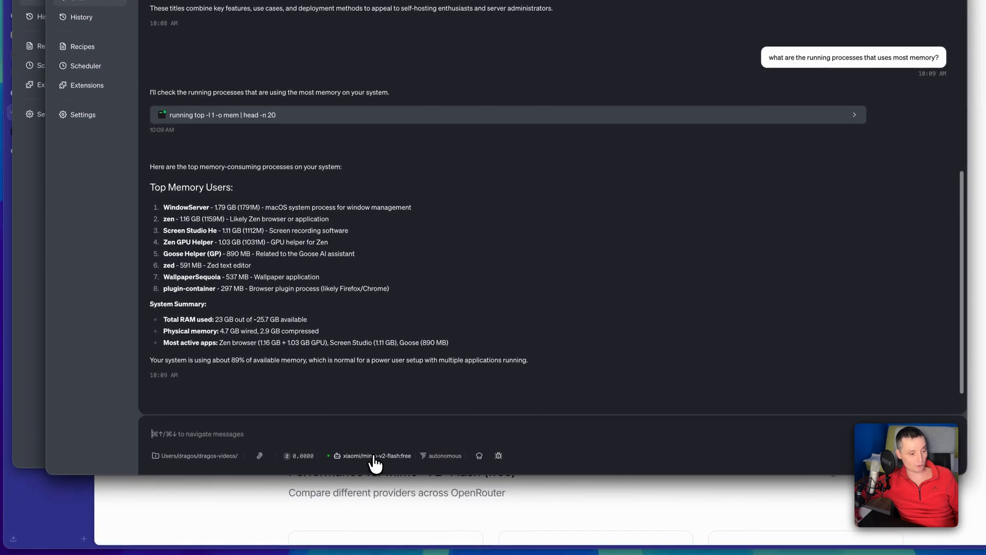
Start changing the chat's model and choose GitHub Copilot as the provider
click(308, 491)
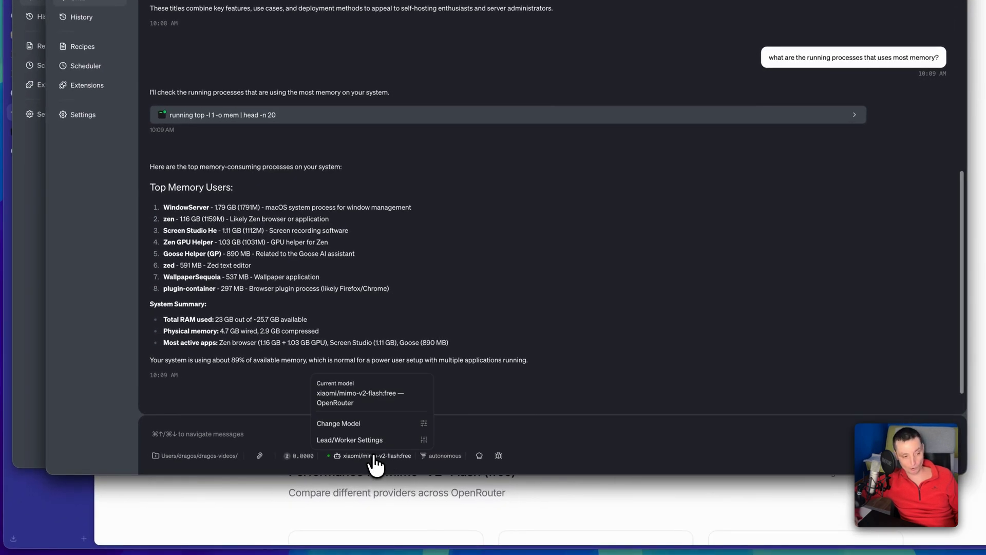
click(372, 423)
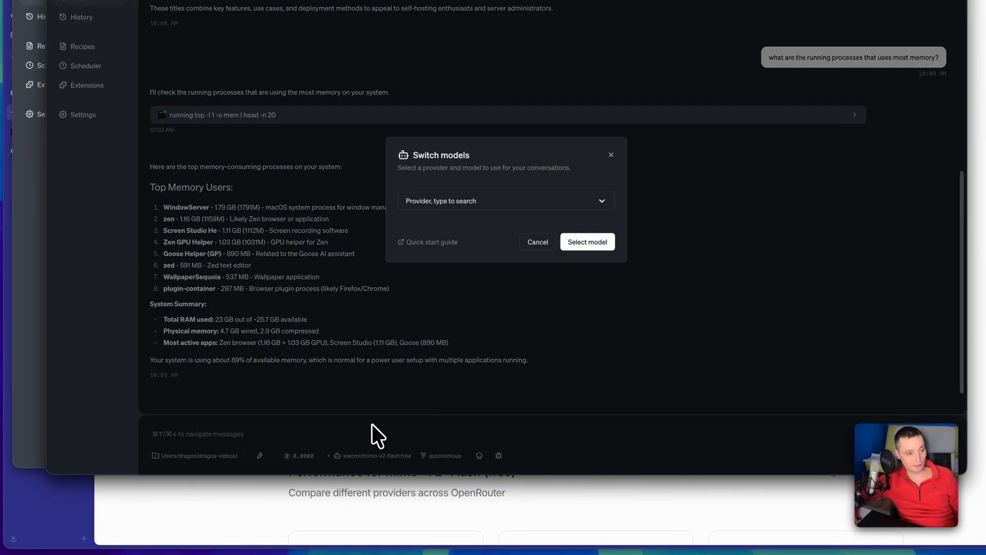
click(605, 199)
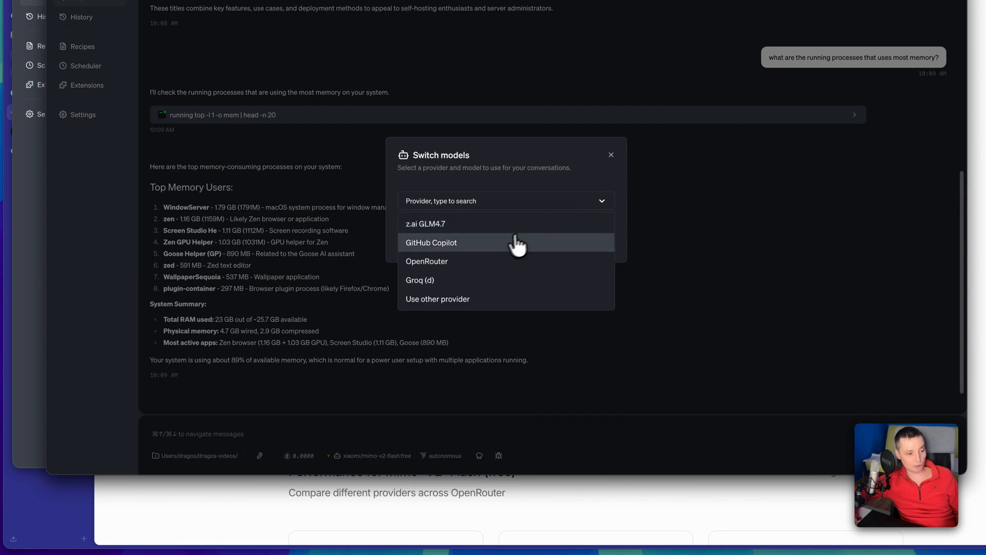
click(504, 244)
Examine the list of models offered through GitHub Copilot, including the Claude, Gemini and GPT families
click(526, 213)
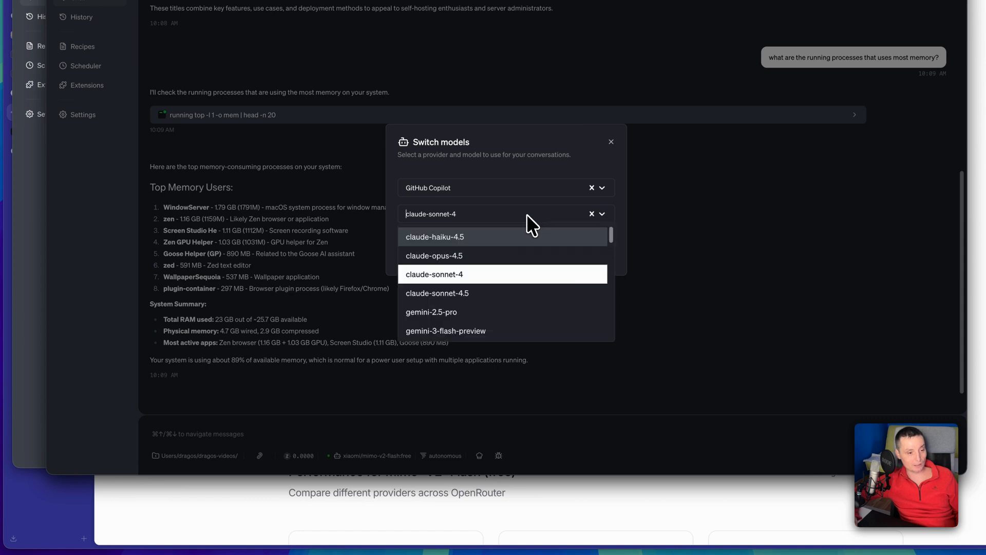
scroll(517, 262, down, 5)
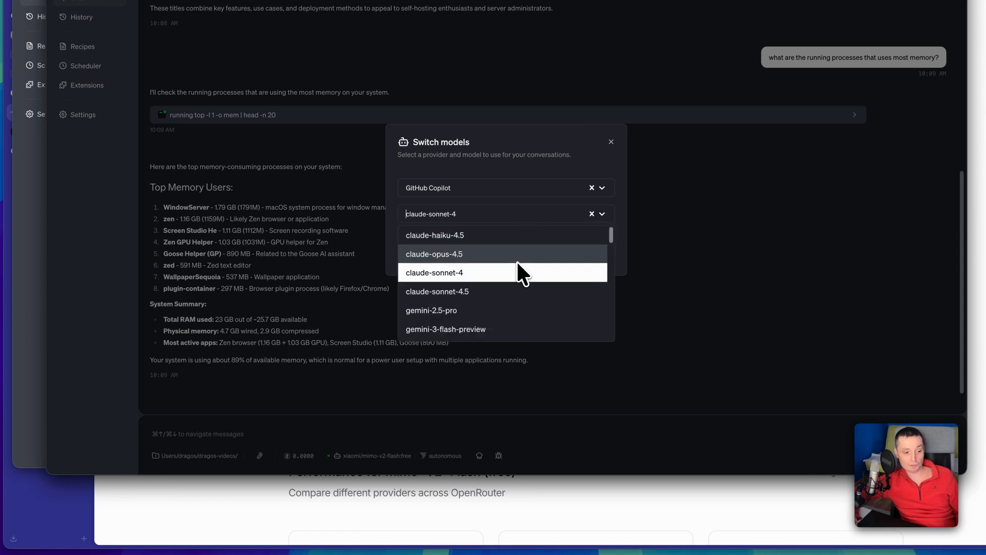
scroll(517, 261, down, 8)
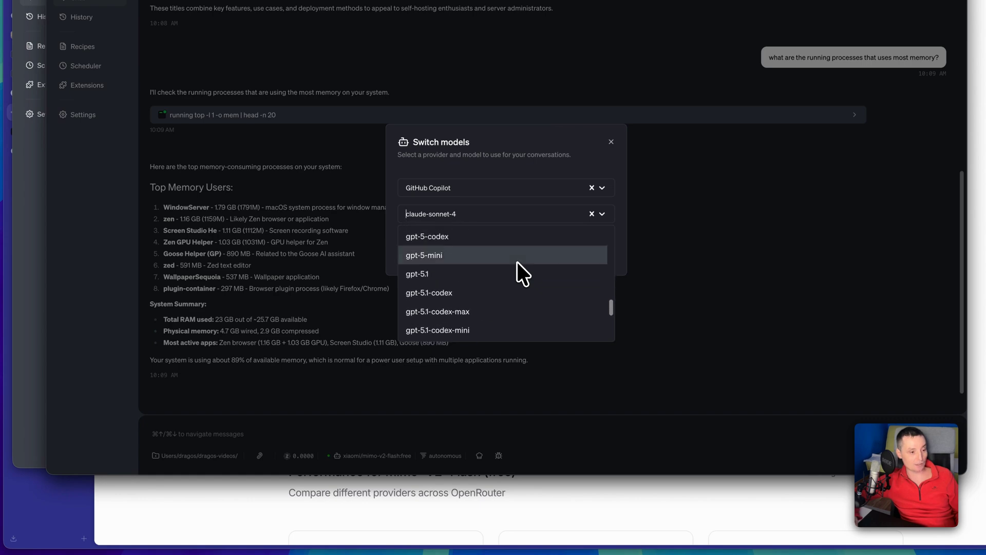
scroll(517, 261, down, 5)
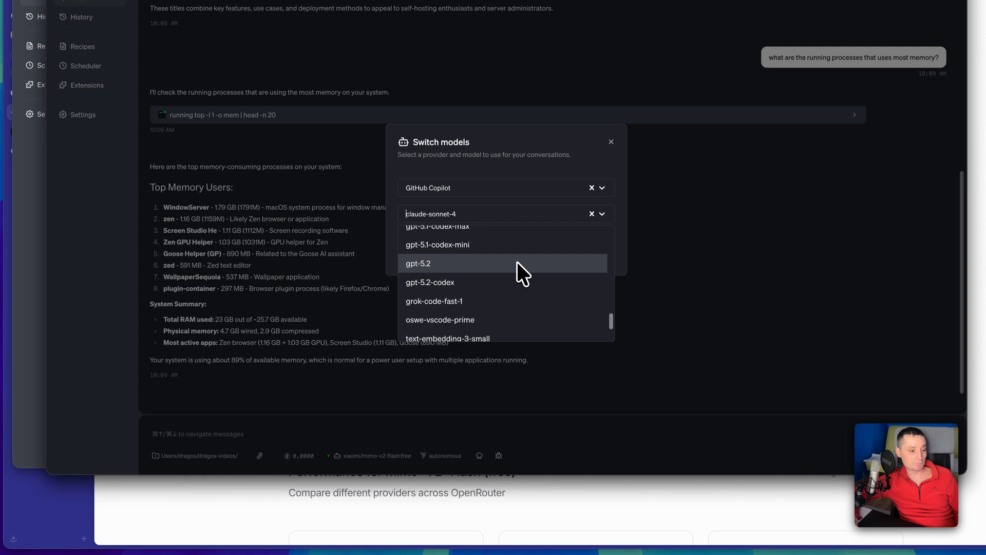
scroll(517, 261, up, 2)
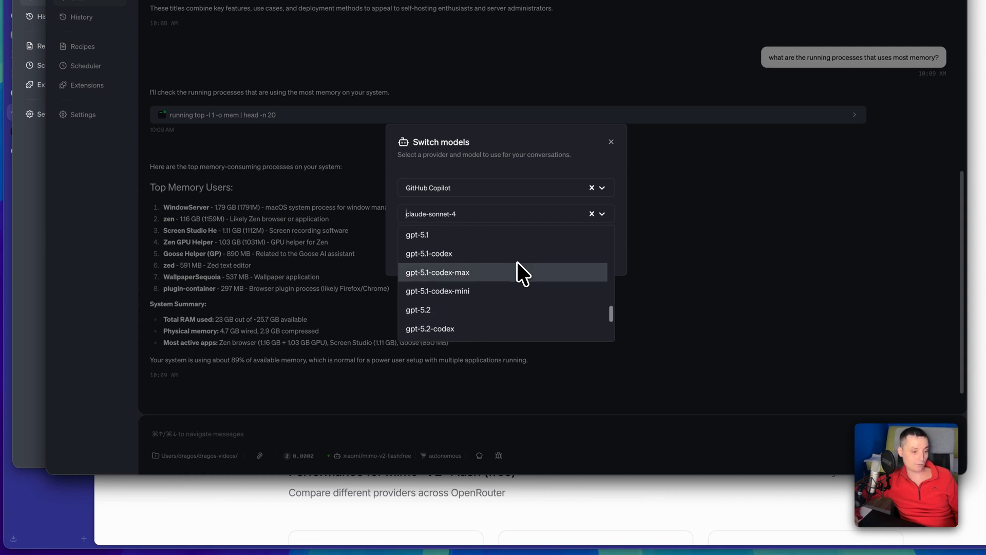
scroll(516, 261, down, 5)
scroll(517, 261, up, 15)
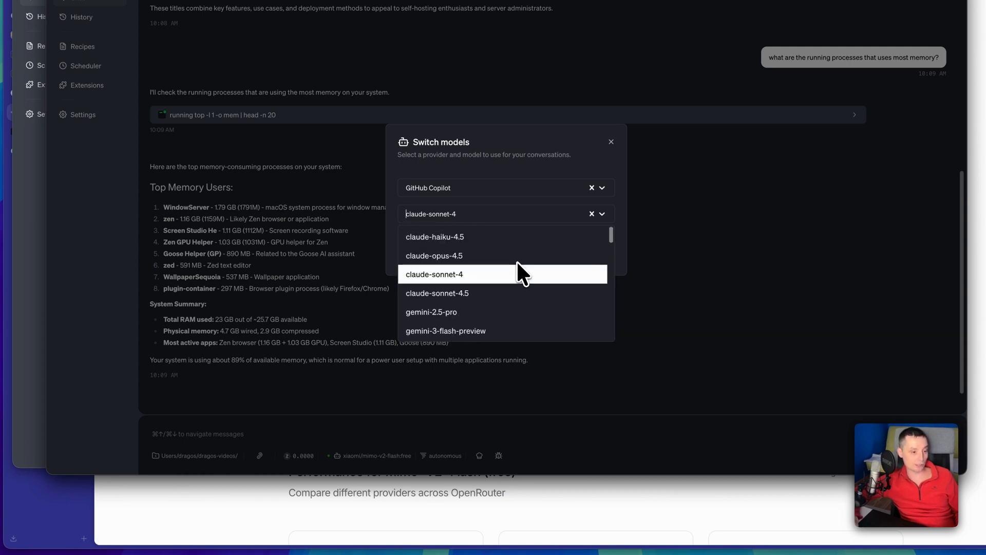
scroll(517, 261, down, 5)
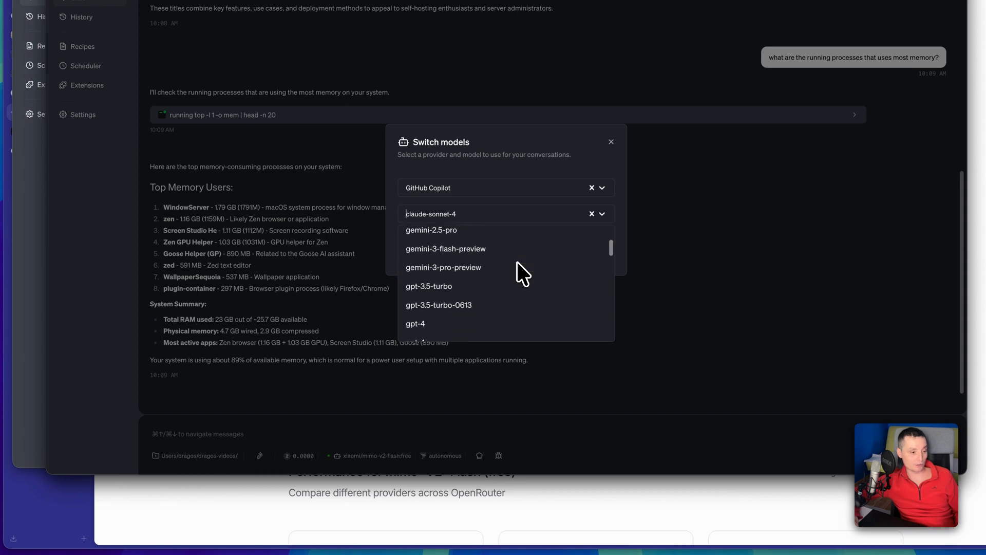
scroll(516, 261, down, 4)
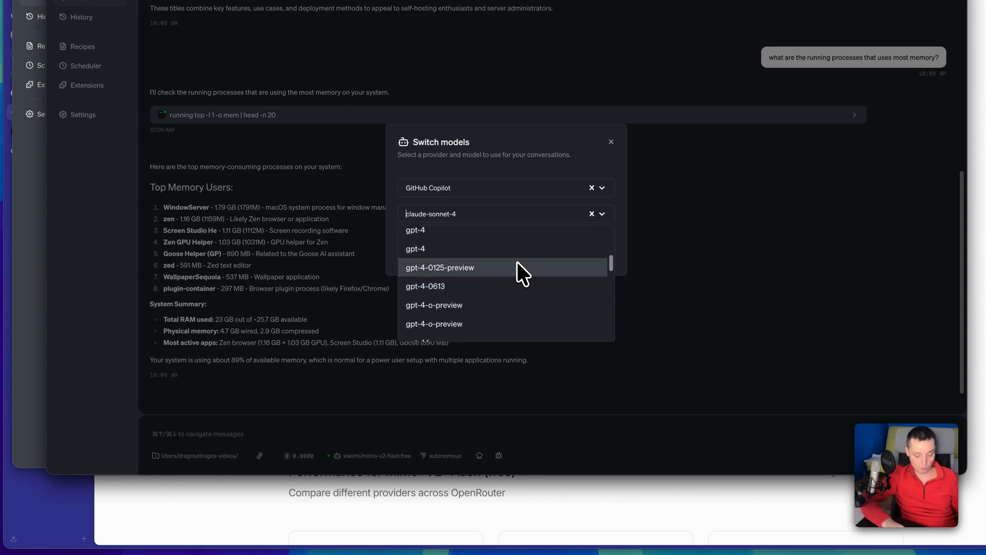
Find the Opus model by searching for "opu" and set claude-opus-4.5 as the chat's model
text(opu)
click(496, 237)
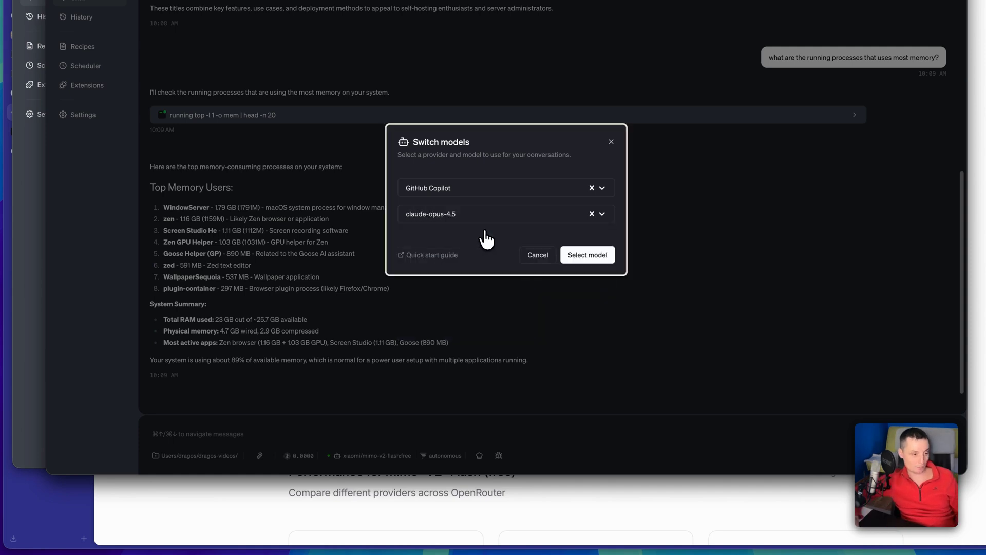
click(586, 254)
Ask the agent to identify itself with the message "who are you"
click(228, 434)
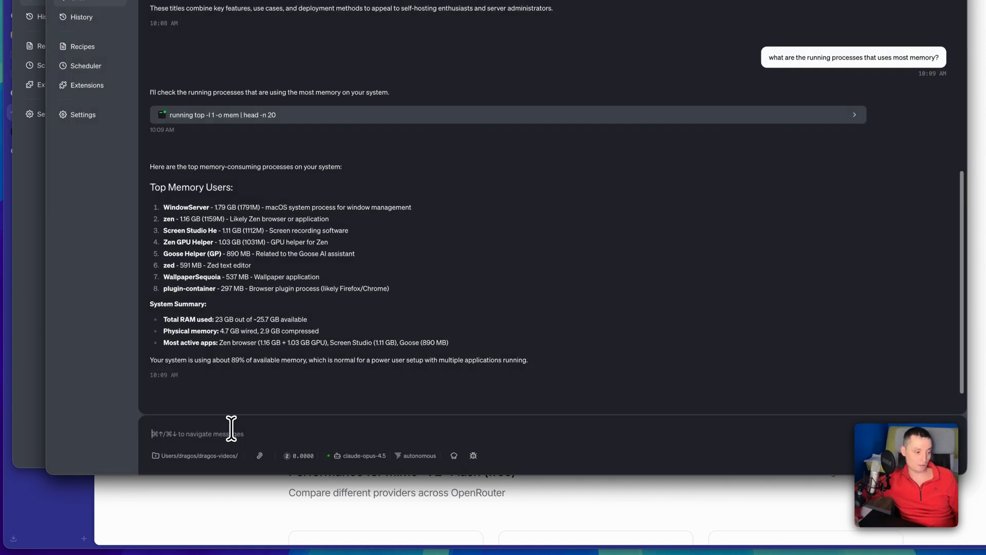
text(who are you)
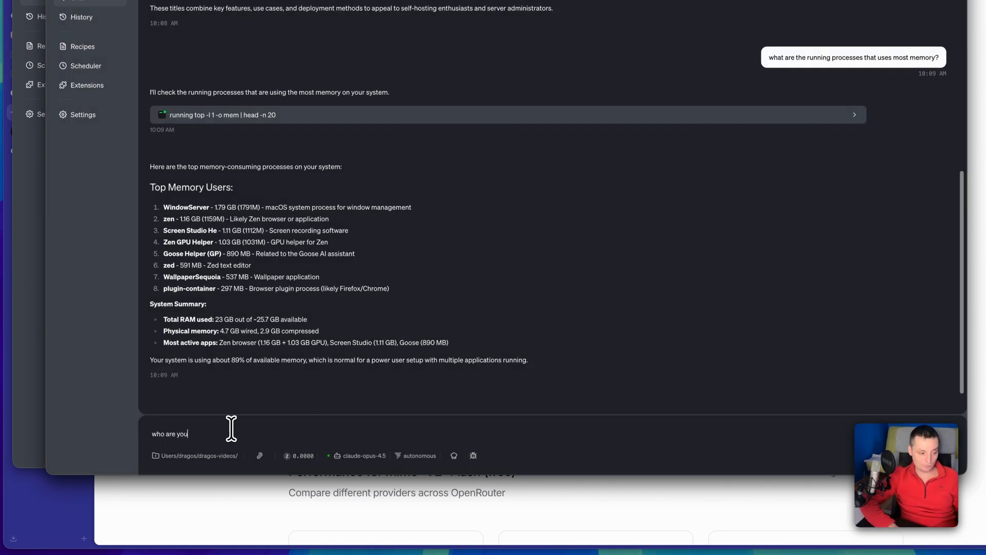
key(Return)
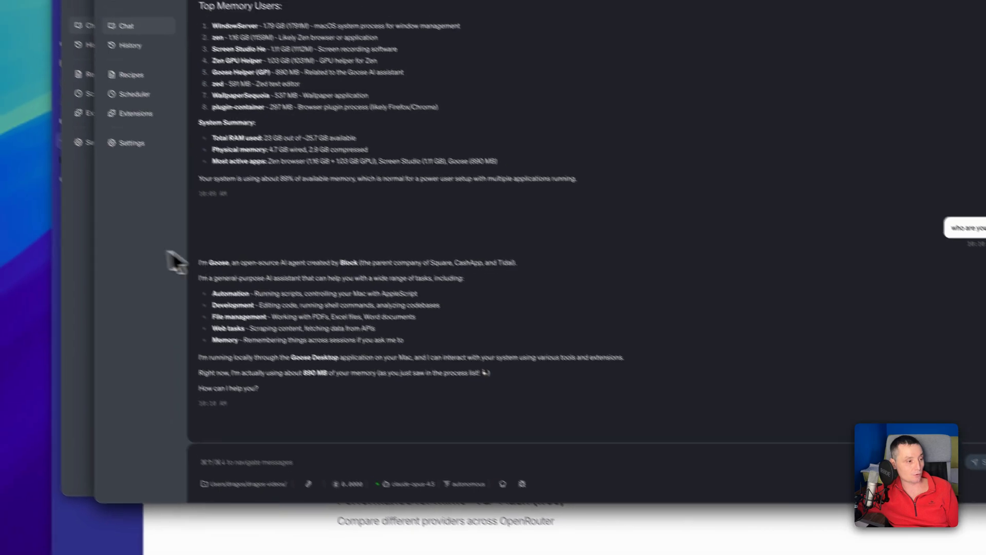
Switch to the browser and view the GLM Coding Plan subscription prices on z.ai
click(14, 238)
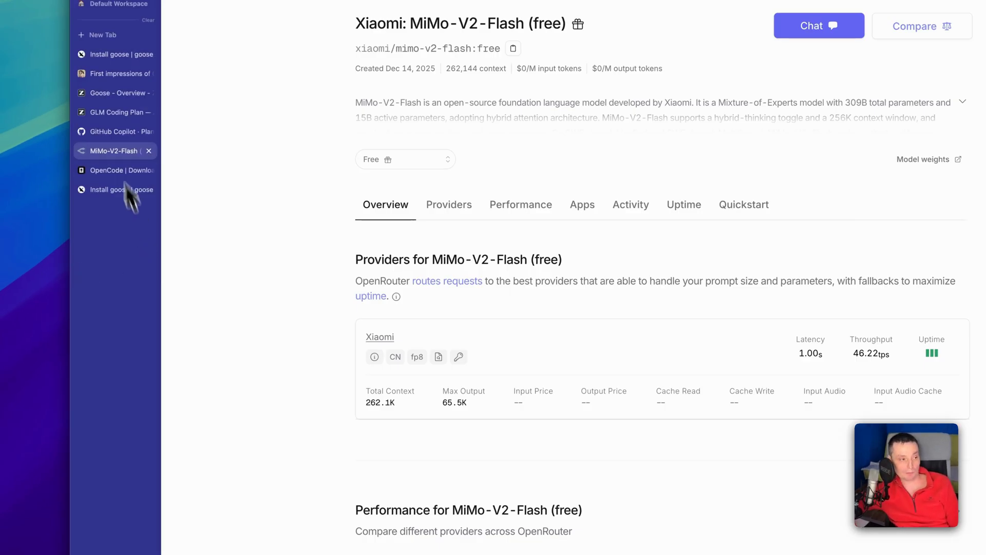
click(101, 112)
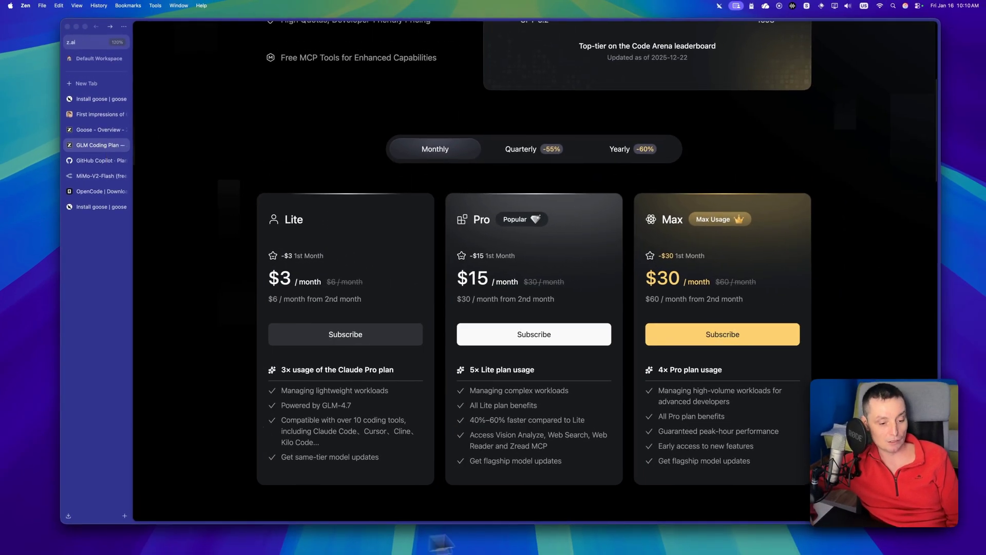
Switch back to Goose, review the z.ai GLM4.7 provider's configuration, and leave the provider settings without changes
click(558, 543)
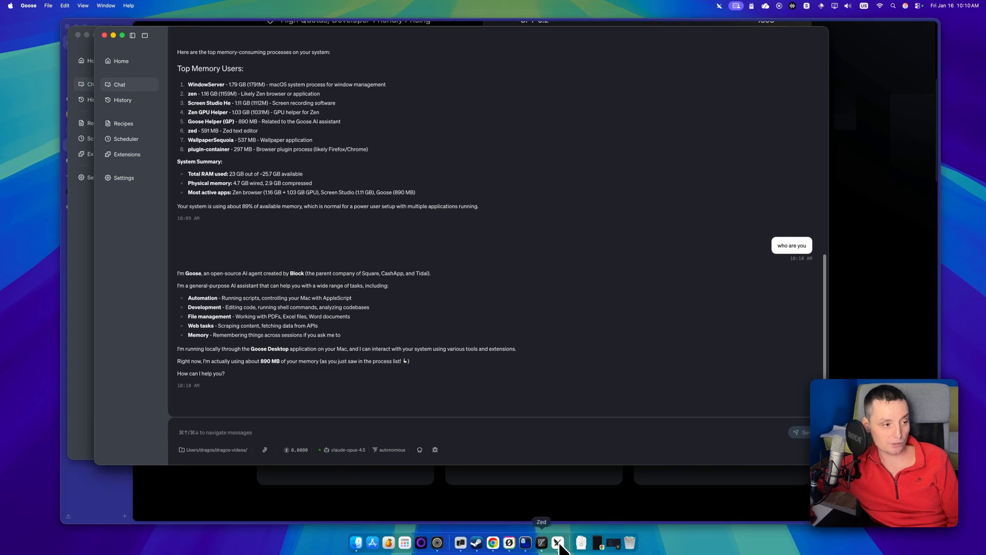
click(120, 176)
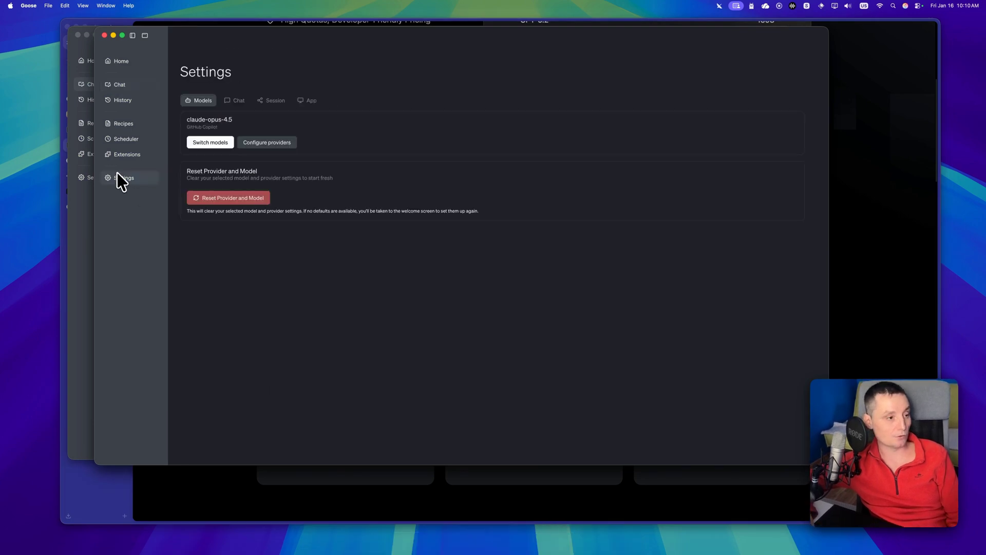
click(255, 145)
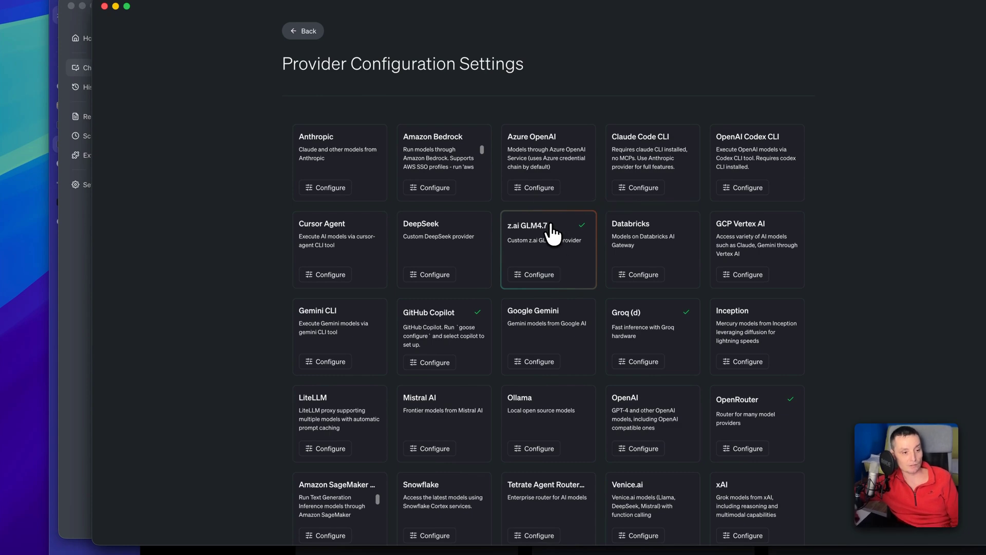
click(542, 275)
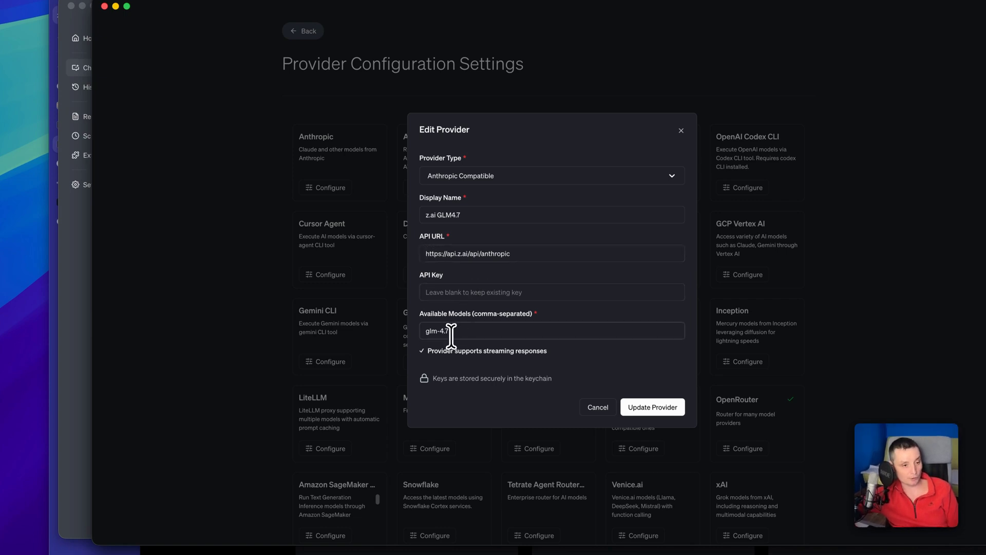
click(595, 409)
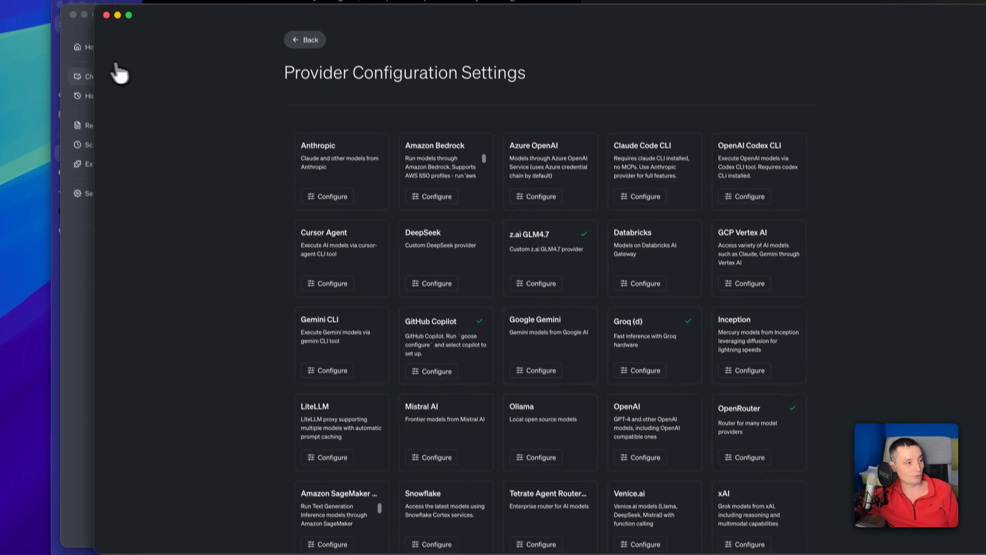
click(314, 56)
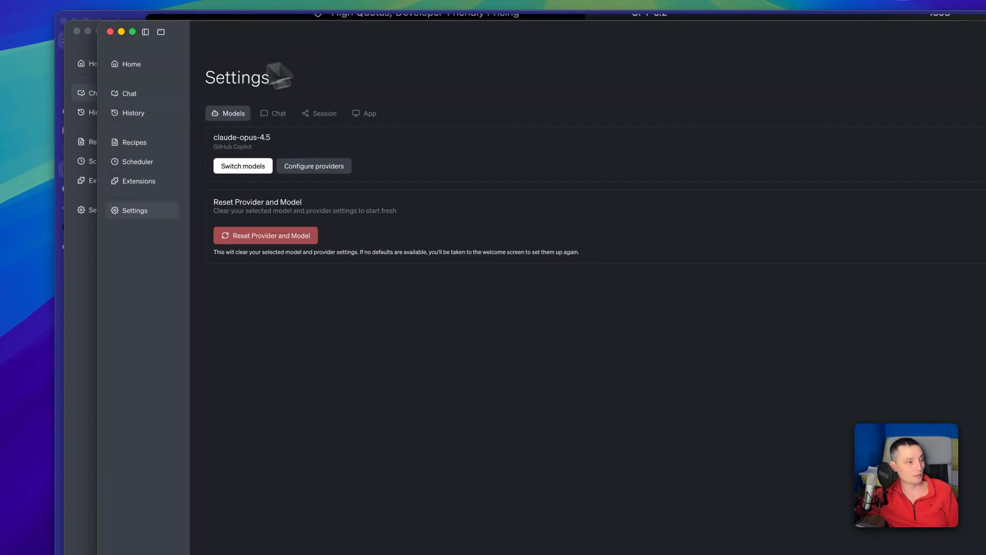
Return to the chat and switch its model to glm-4.7 from the z.ai GLM4.7 provider
click(128, 94)
click(400, 473)
click(408, 438)
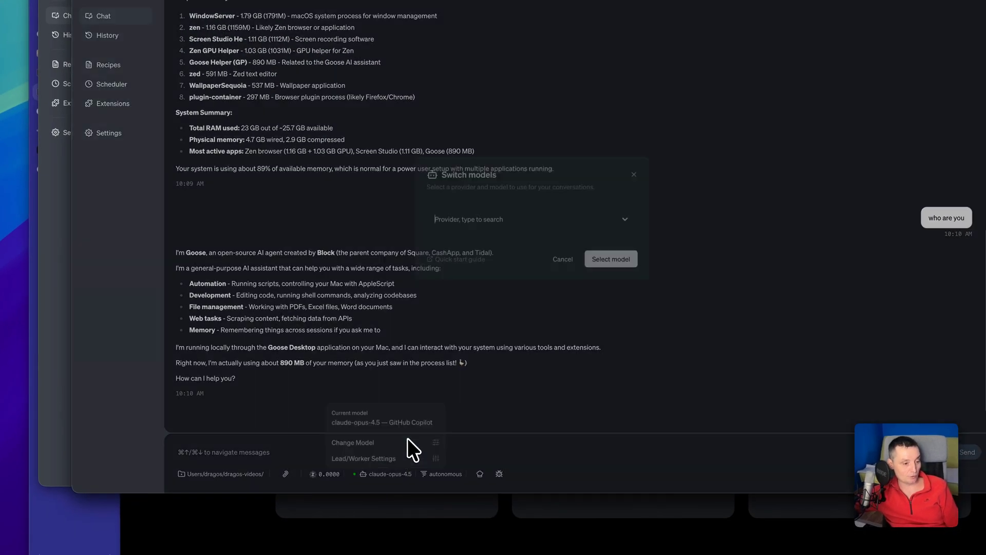
click(541, 219)
click(512, 242)
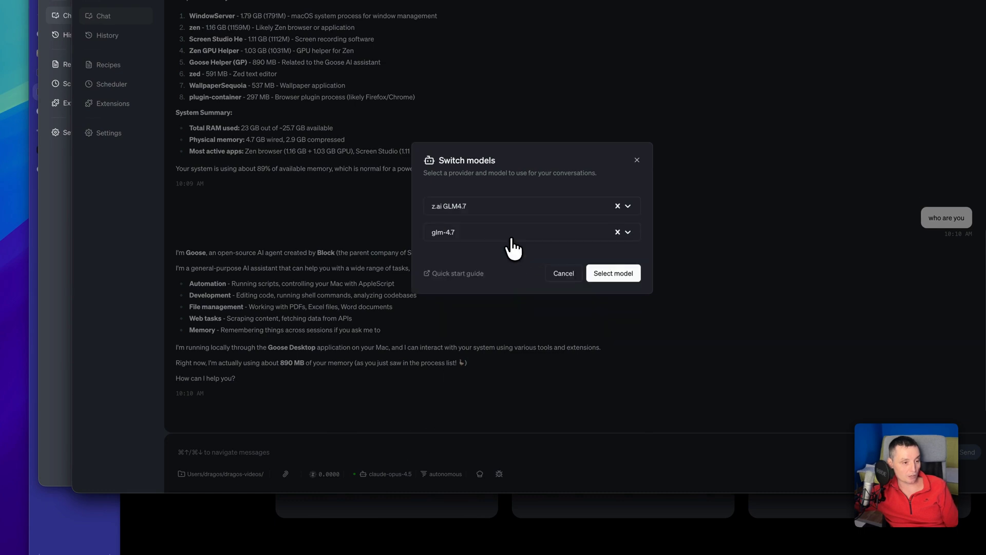
click(623, 276)
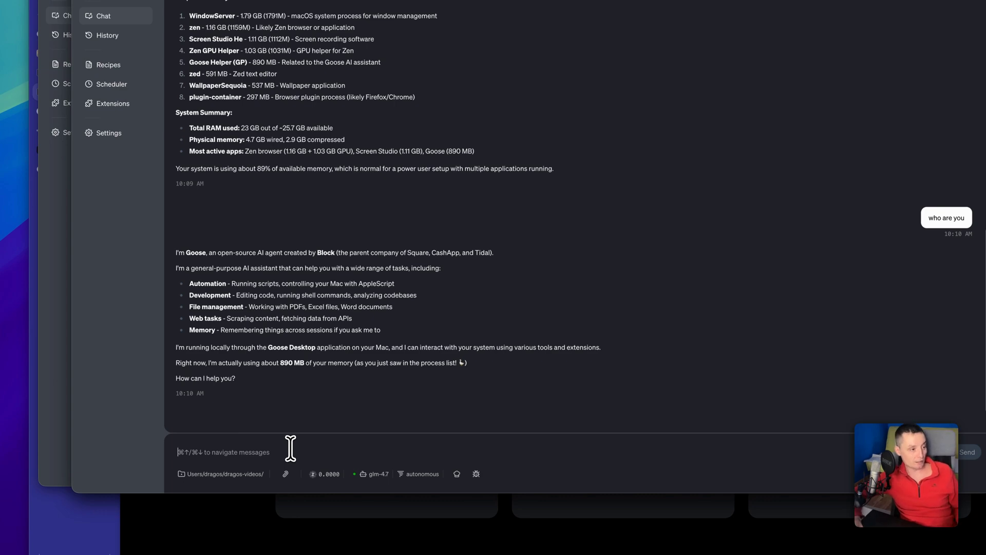
View the saved recipes in Goose and switch back to the browser window
click(107, 64)
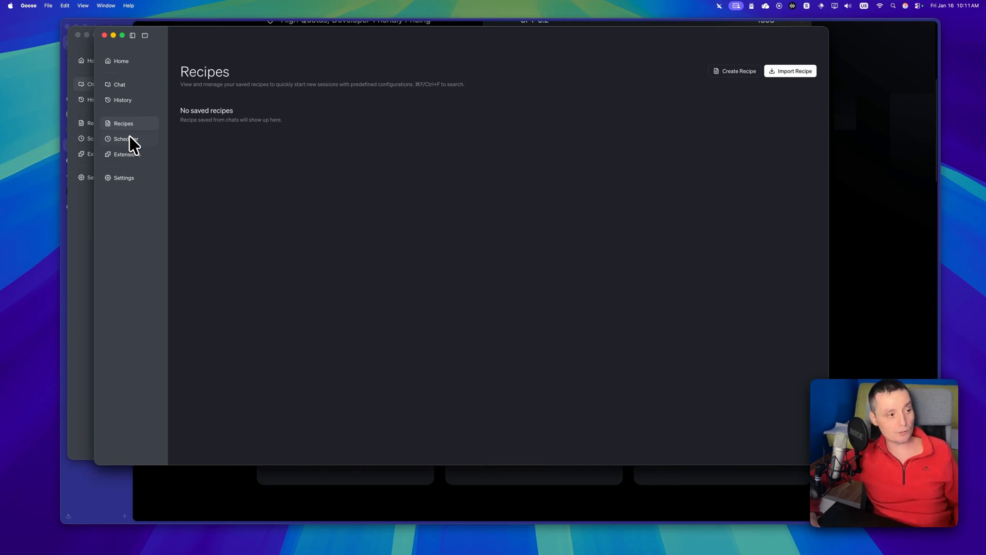
click(133, 22)
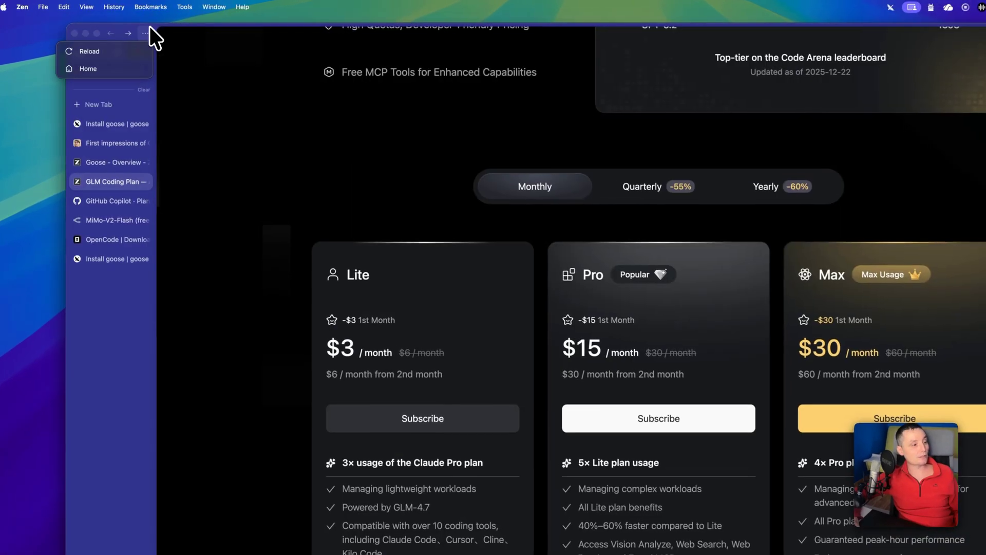
View the OpenCode download page in the browser, including the supported platforms and install commands
click(101, 241)
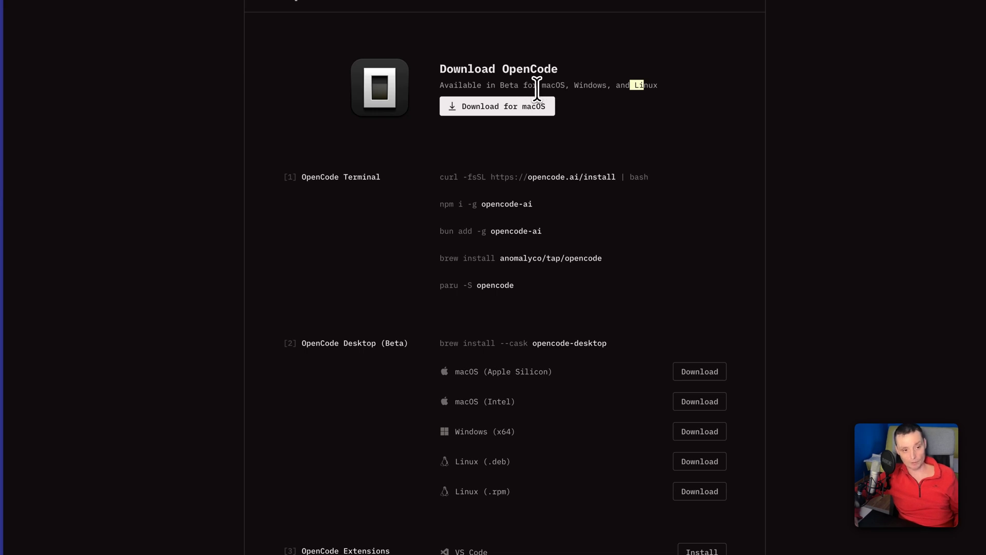
click(601, 84)
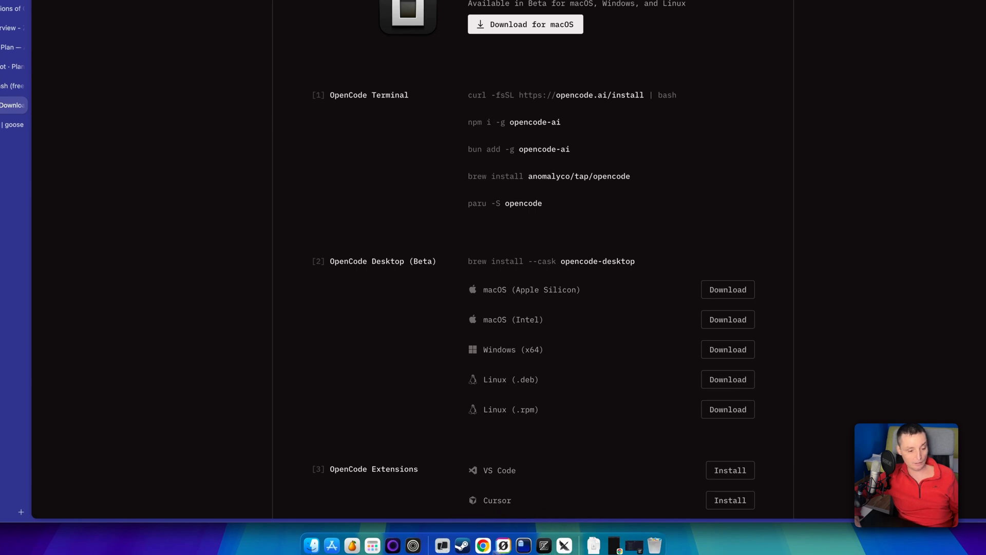
Launch the OpenCode desktop app and open the folder holding the two video transcripts as a project
click(367, 547)
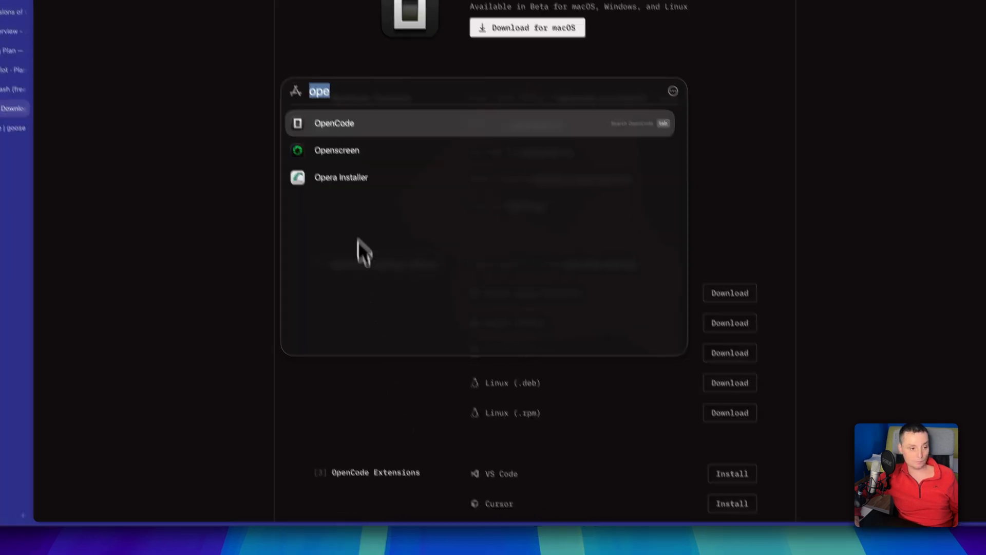
click(366, 123)
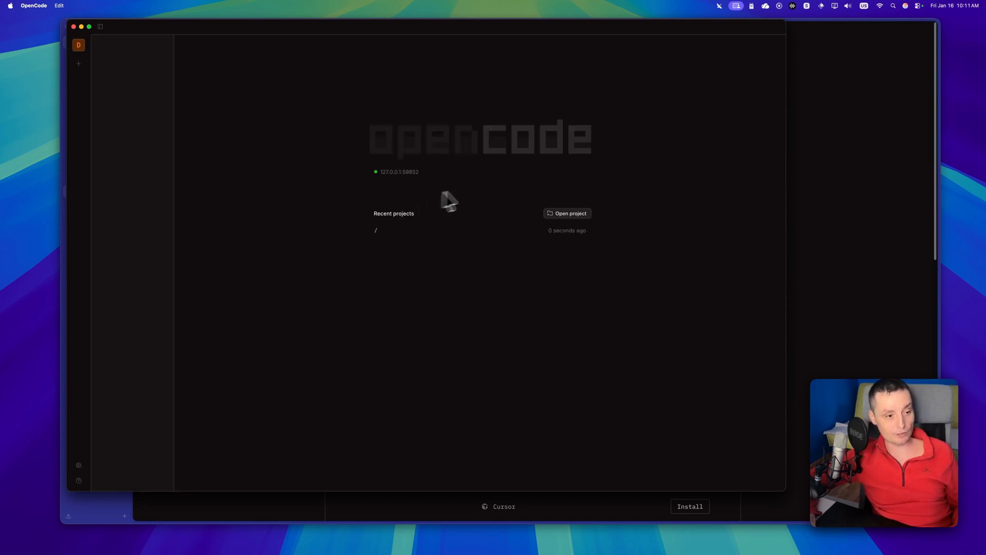
click(569, 215)
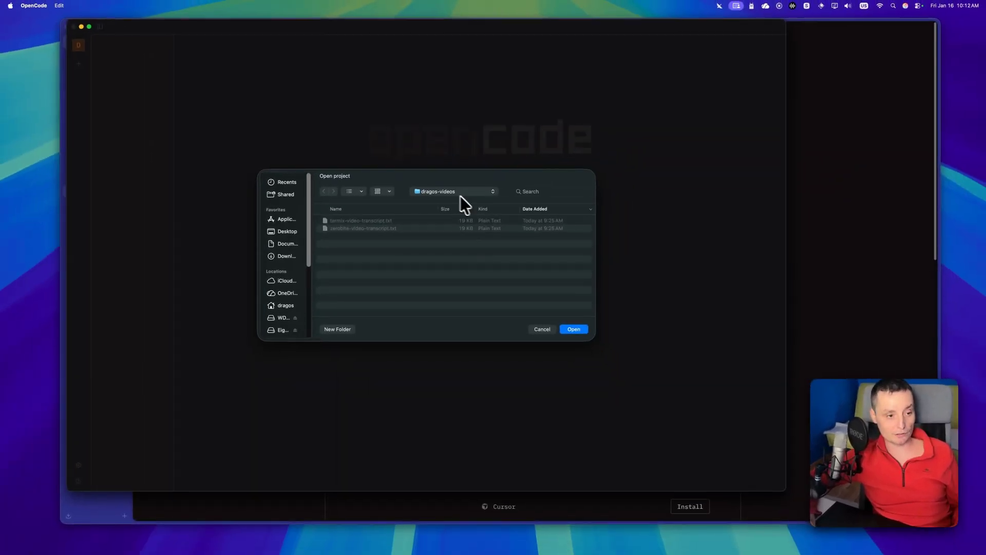
click(579, 324)
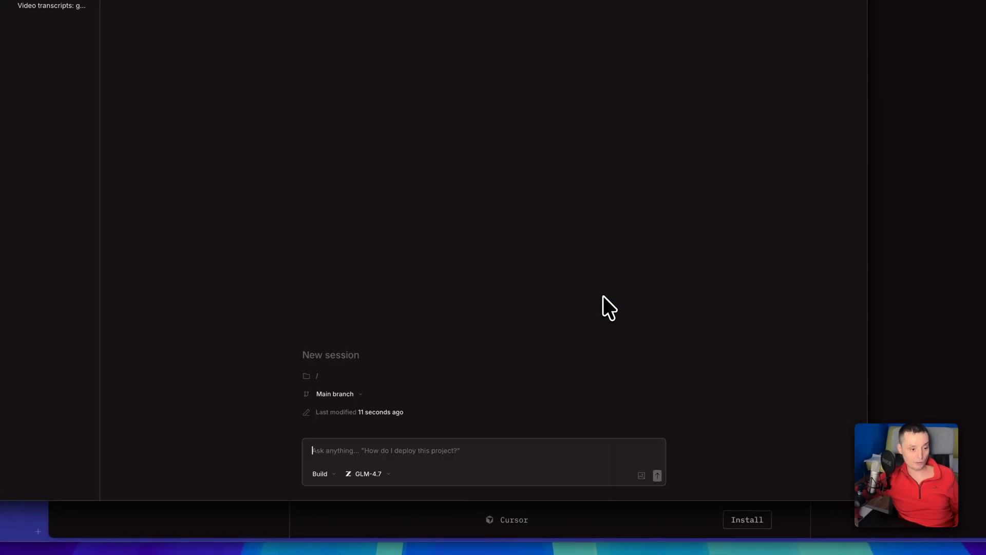
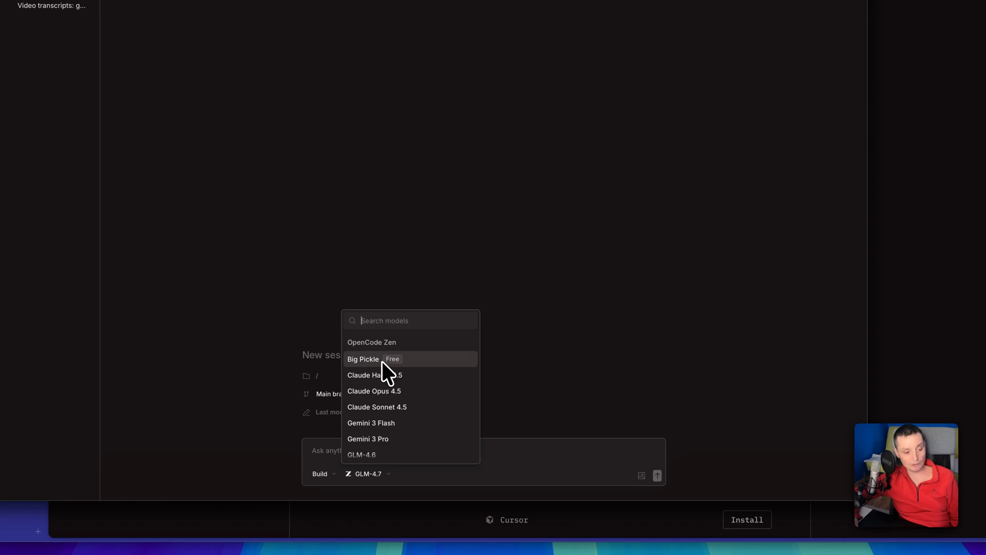
Switch the new session's model to the free GPT-5 Nano from OpenCode Zen
scroll(409, 362, down, 3)
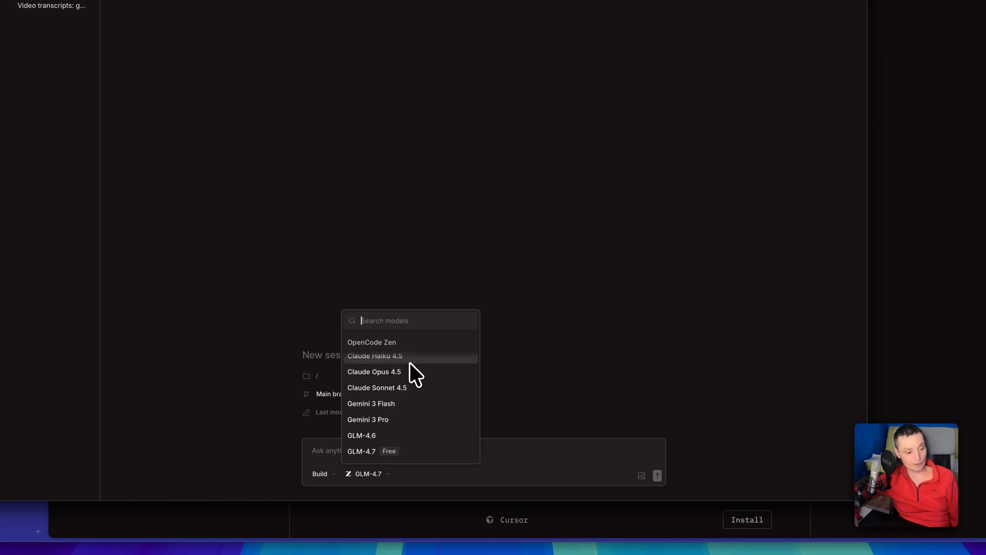
scroll(409, 362, up, 1)
scroll(410, 363, down, 1)
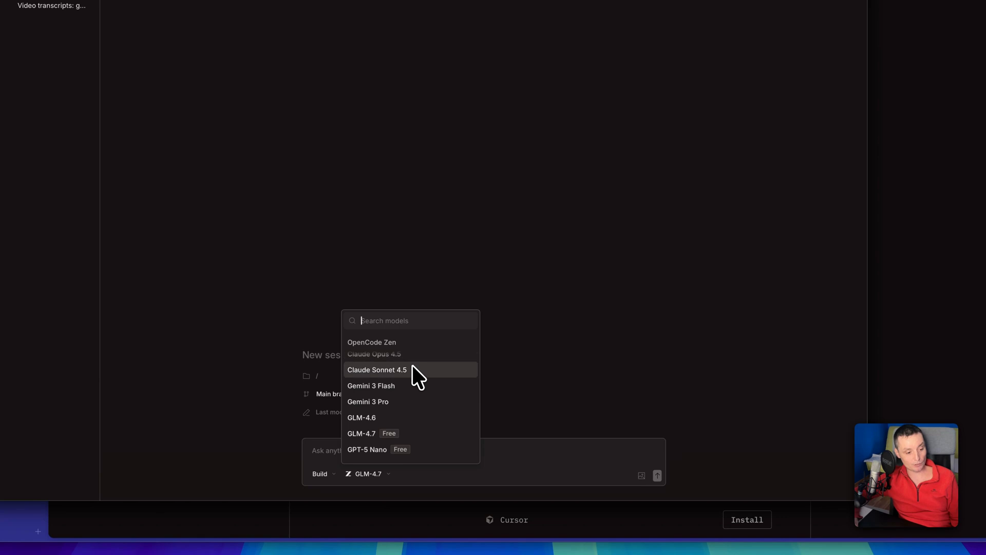
scroll(388, 425, down, 1)
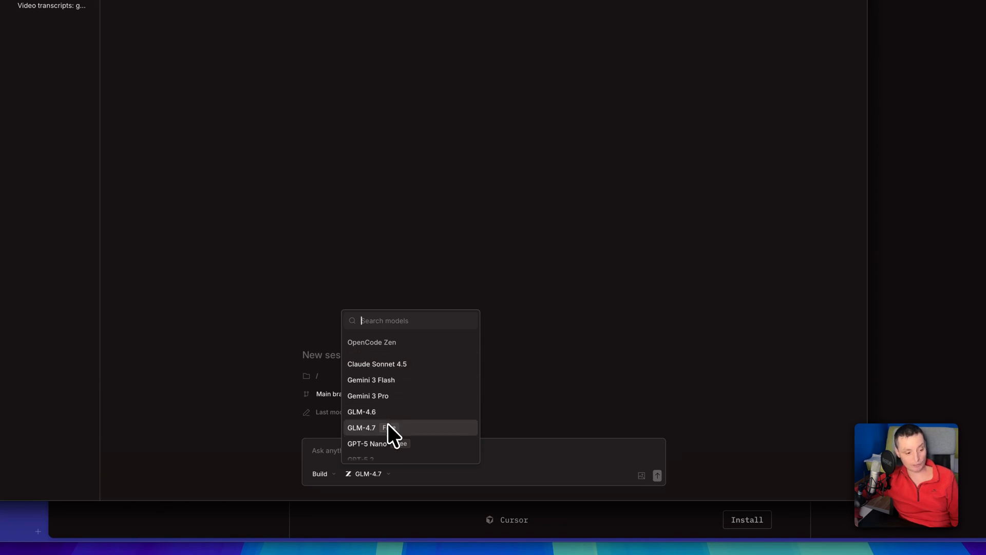
click(388, 434)
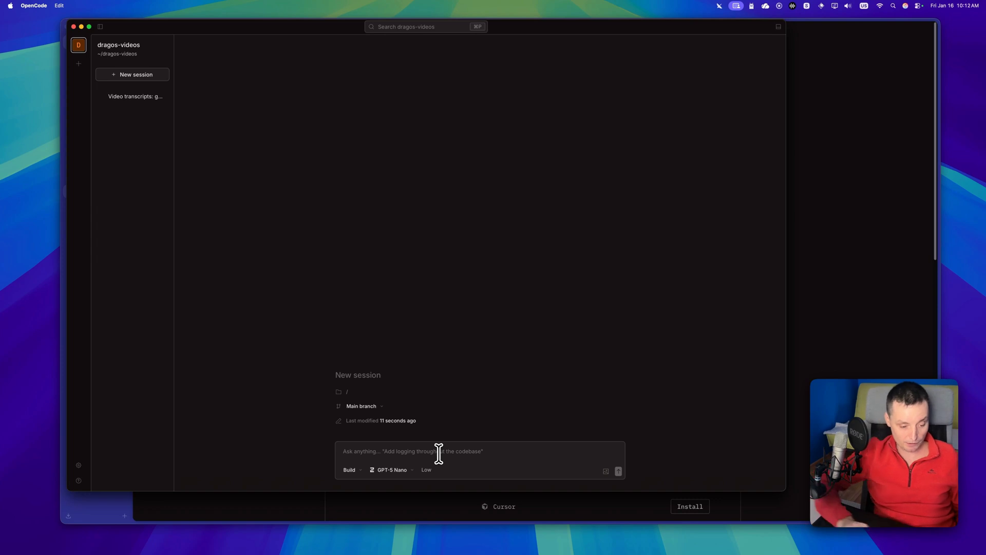
Send the prompt "what I have here" in the new session
text(what I ha)
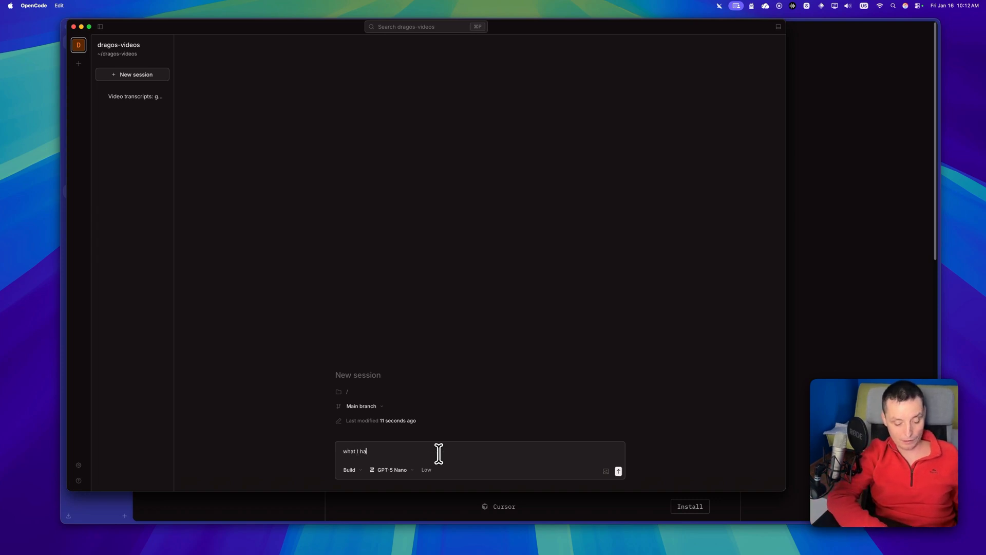
text(ve here)
key(Return)
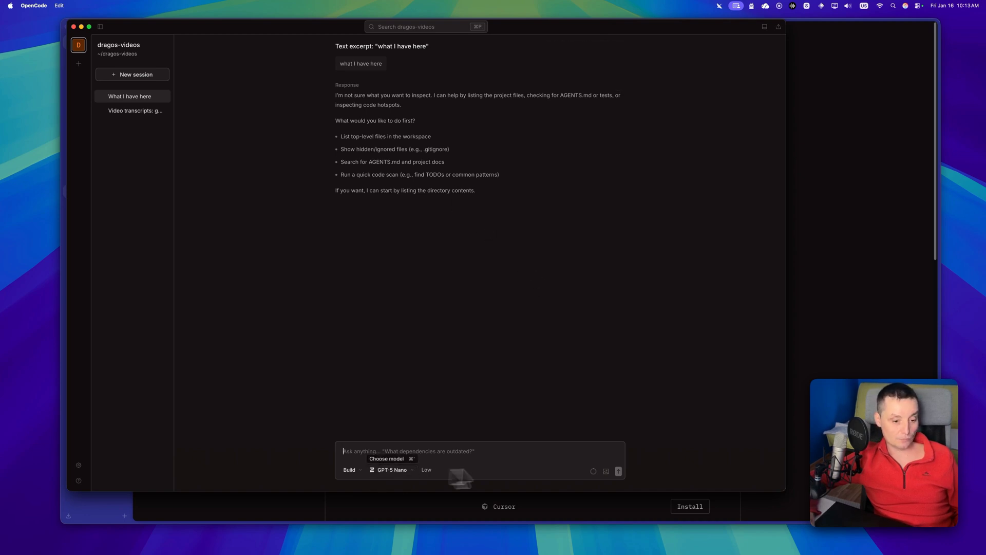
Try to attach termix-video-transcript.txt to the chat and ask "what is this file"
click(606, 471)
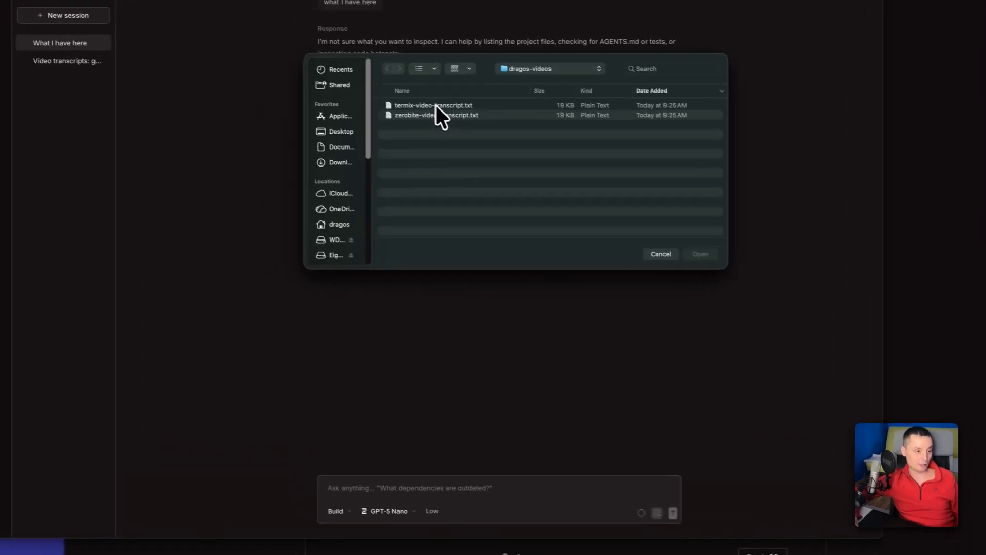
double_click(436, 104)
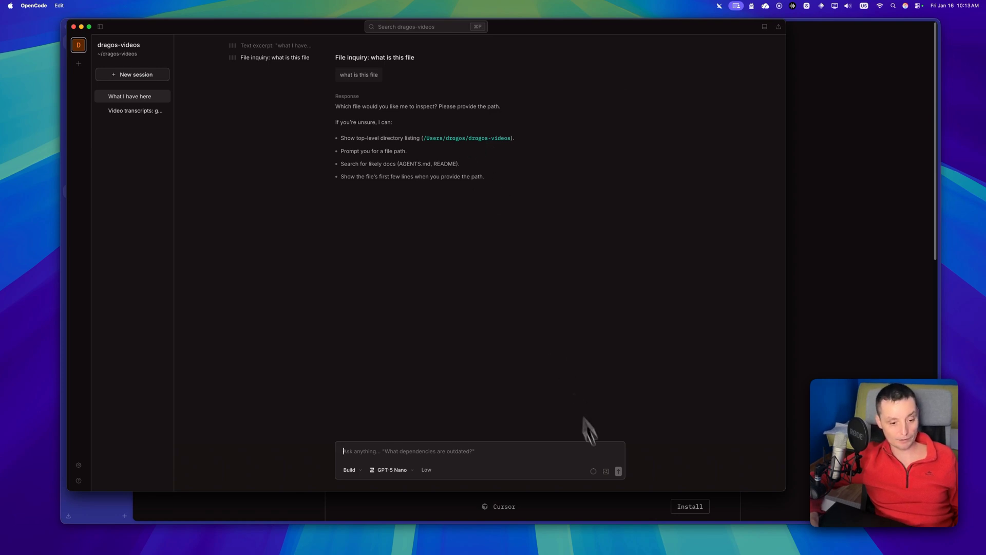
Attach the "Backup everything" thumbnail image to the chat and ask "What is this image"
click(606, 471)
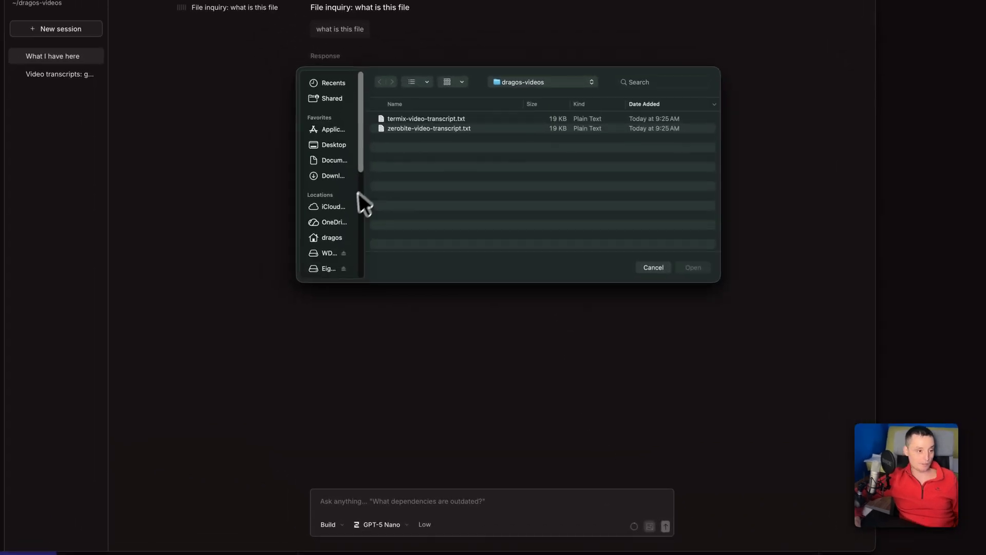
click(334, 252)
double_click(447, 129)
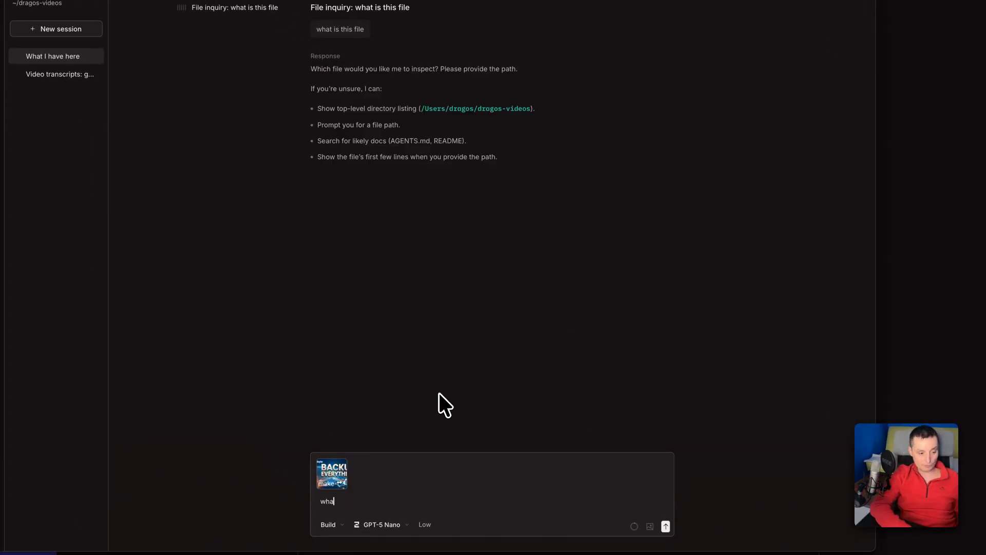
text(What is this image)
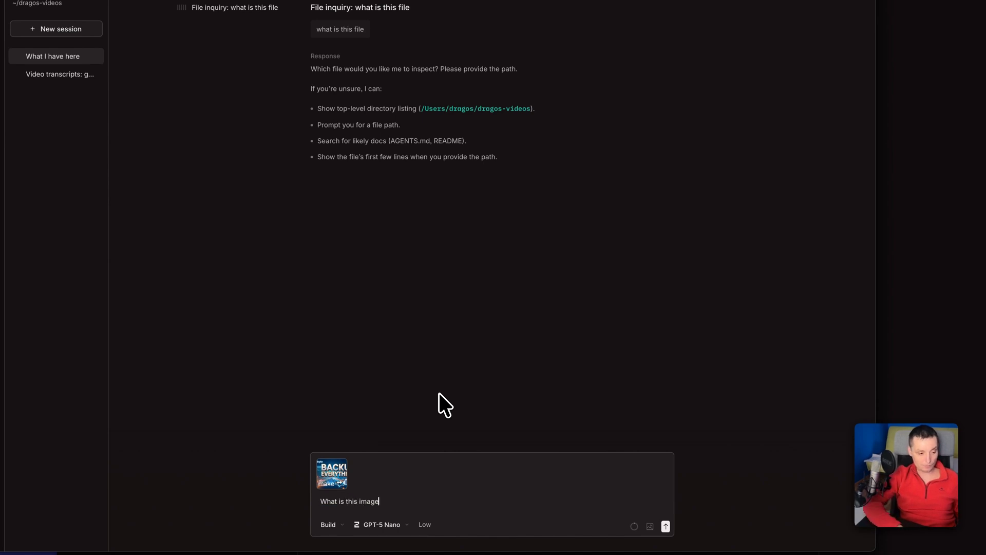
key(Return)
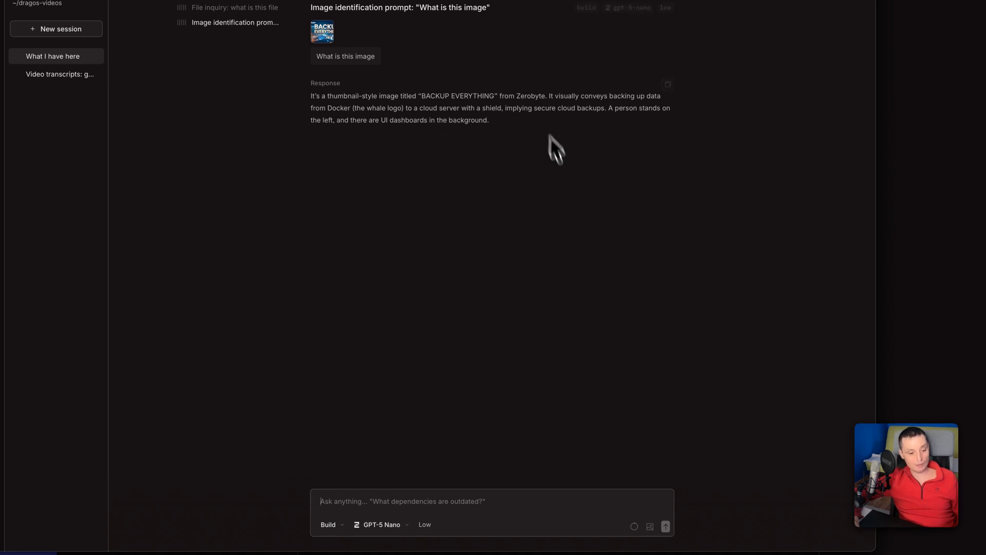
Show the session's context usage details and switch the chat model to GPT-5-mini from GitHub Copilot
click(635, 525)
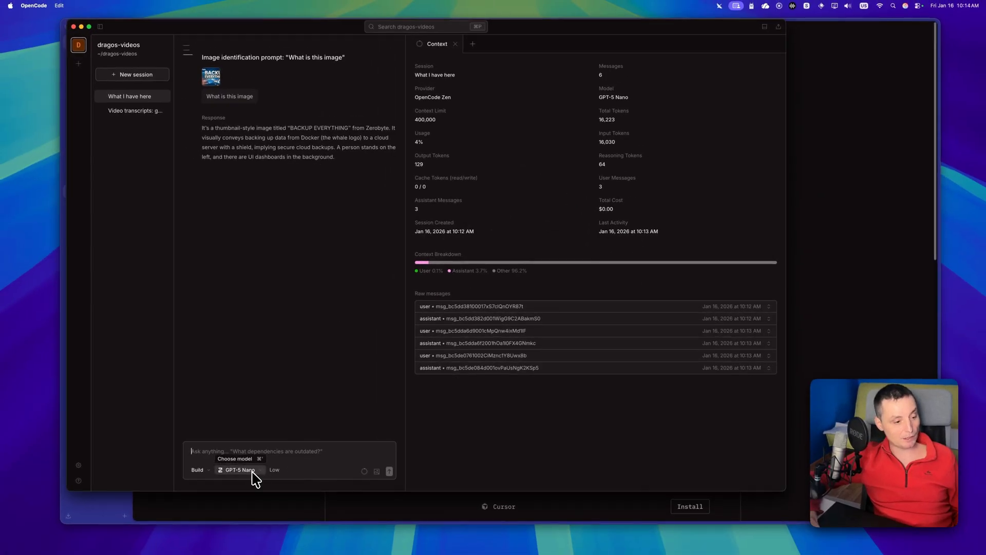
click(252, 471)
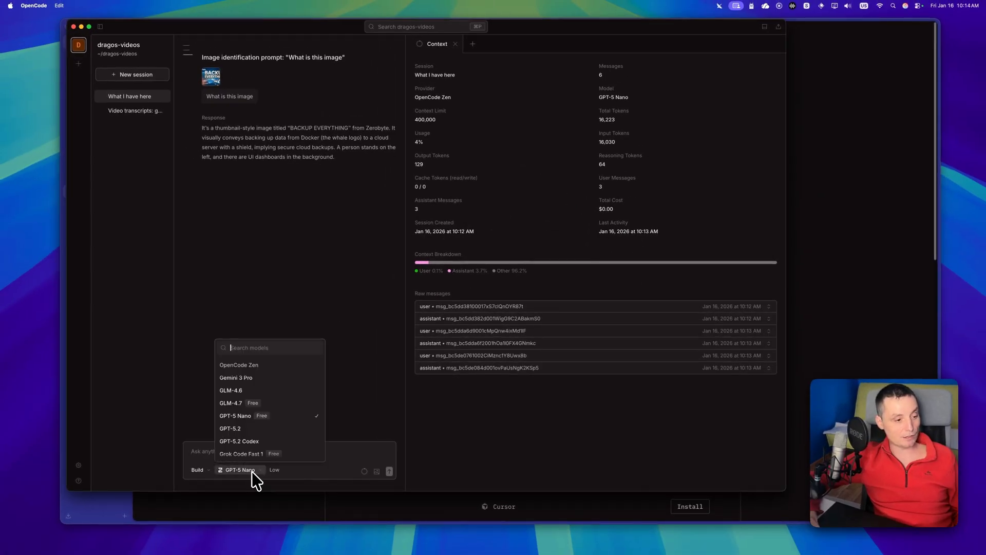
scroll(279, 380, down, 5)
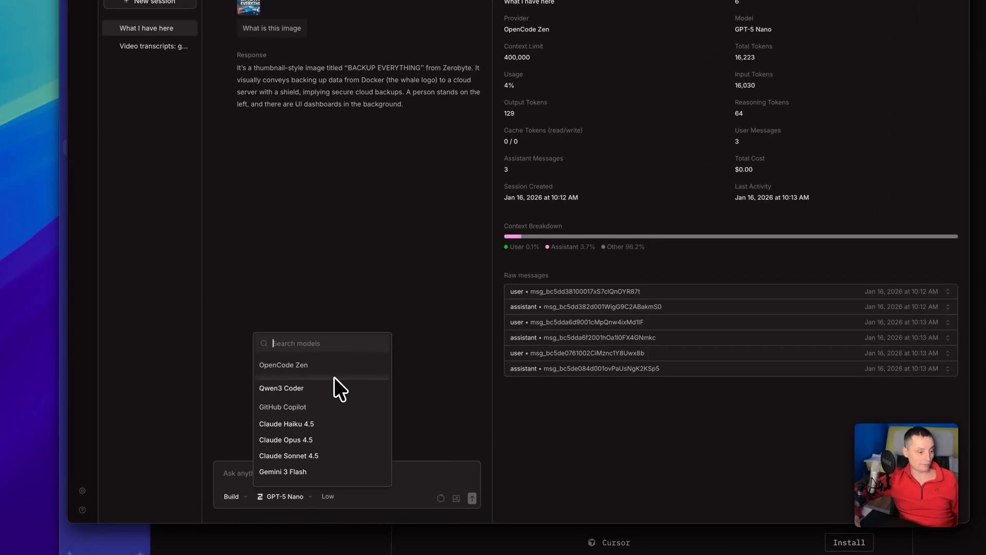
scroll(334, 378, down, 5)
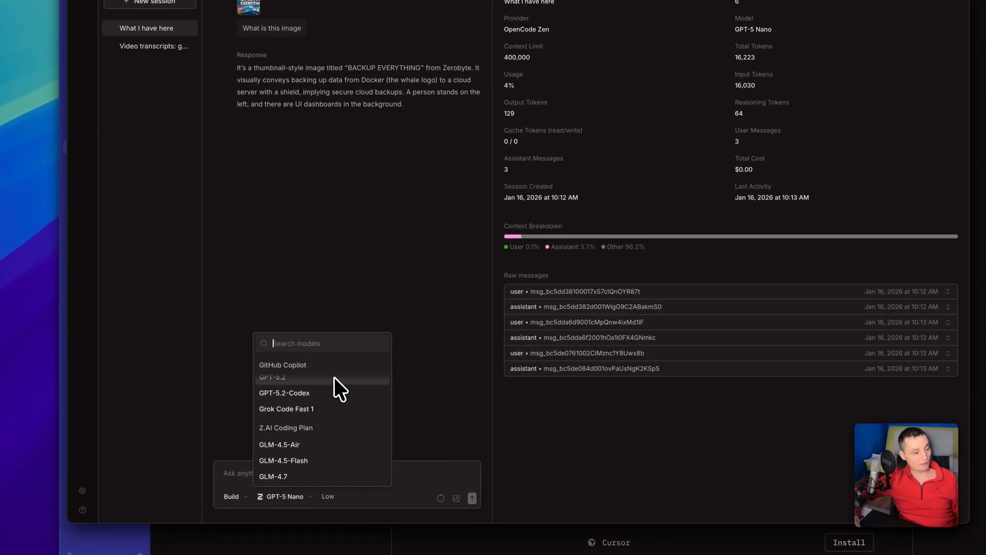
scroll(339, 383, up, 4)
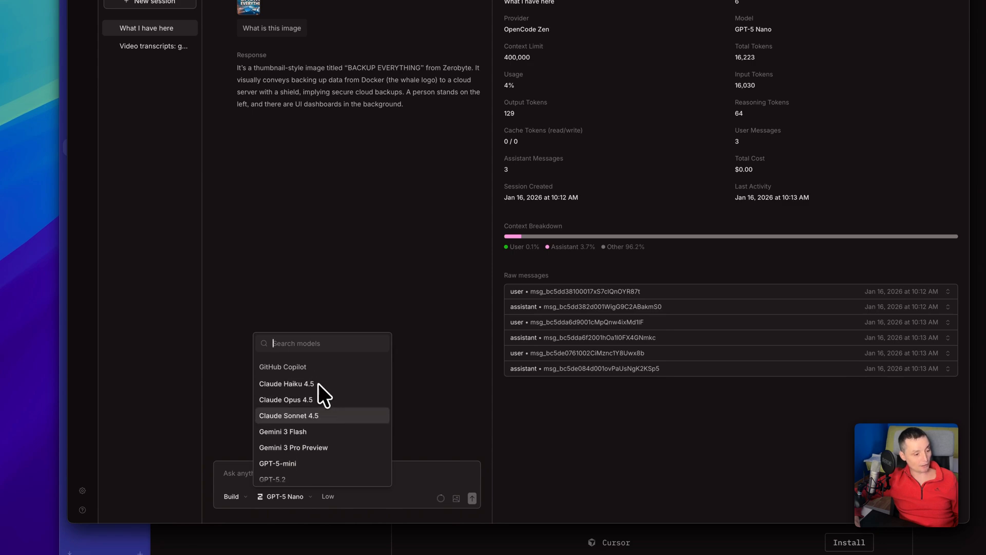
scroll(353, 403, down, 2)
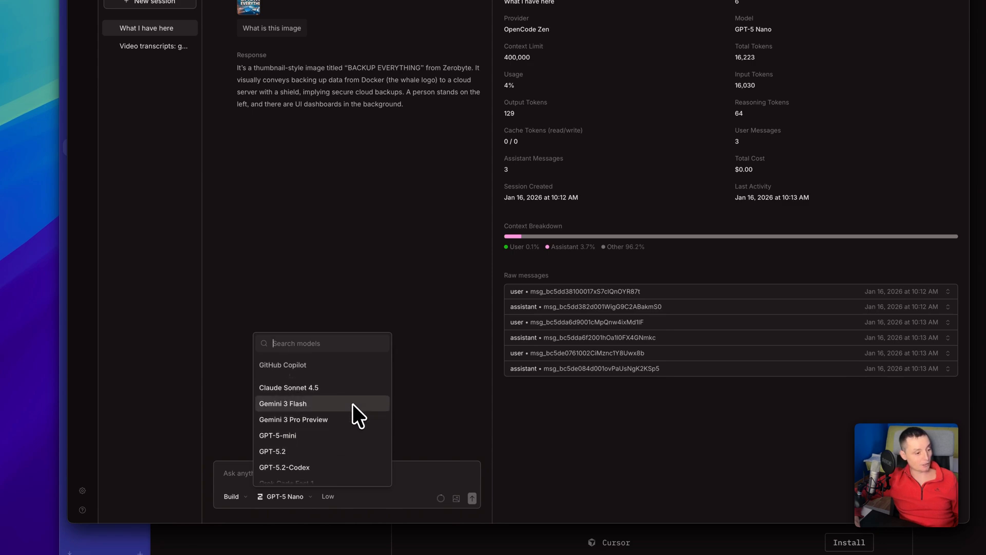
click(344, 421)
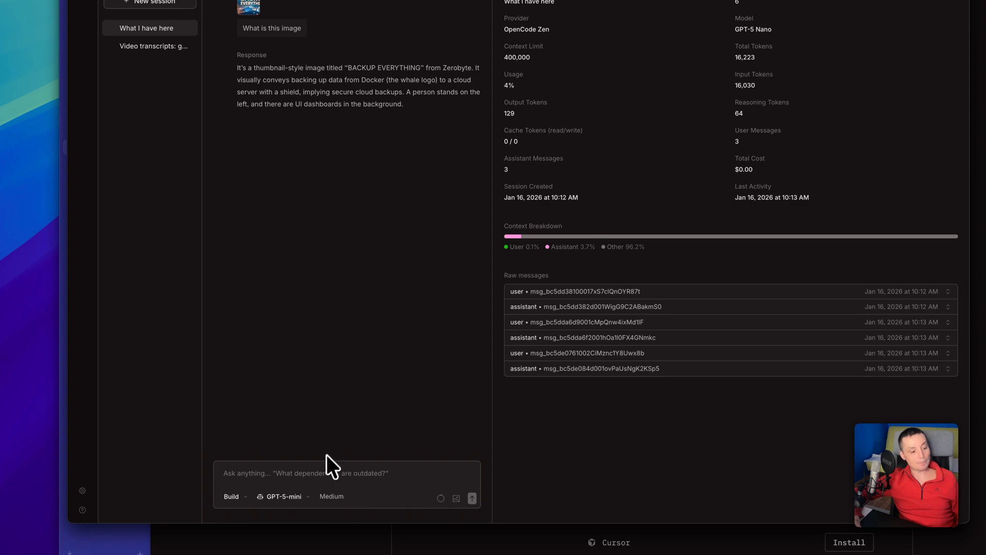
Ask "what the files in this folder have" and answer the follow-up question with List files (Recommended)
click(326, 472)
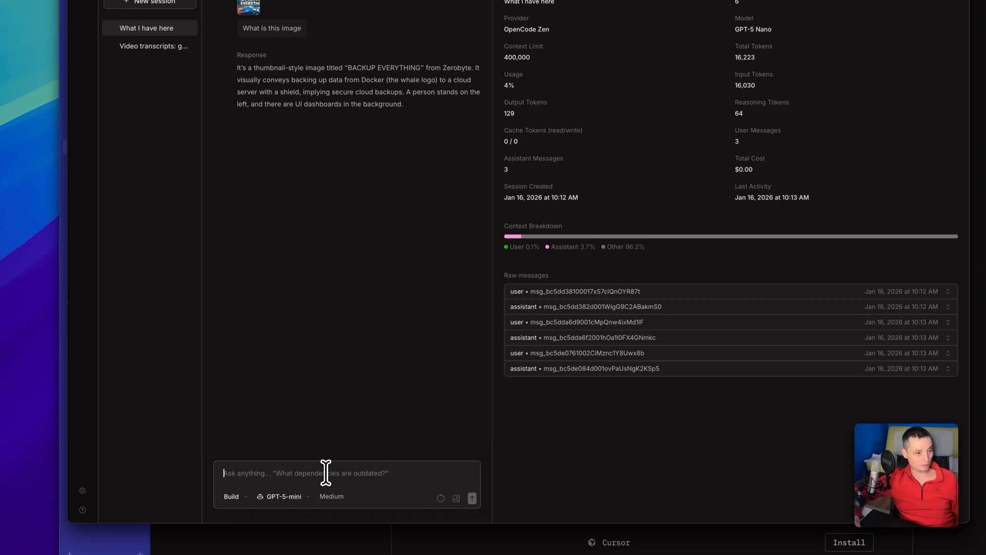
text(what the files in this folder have)
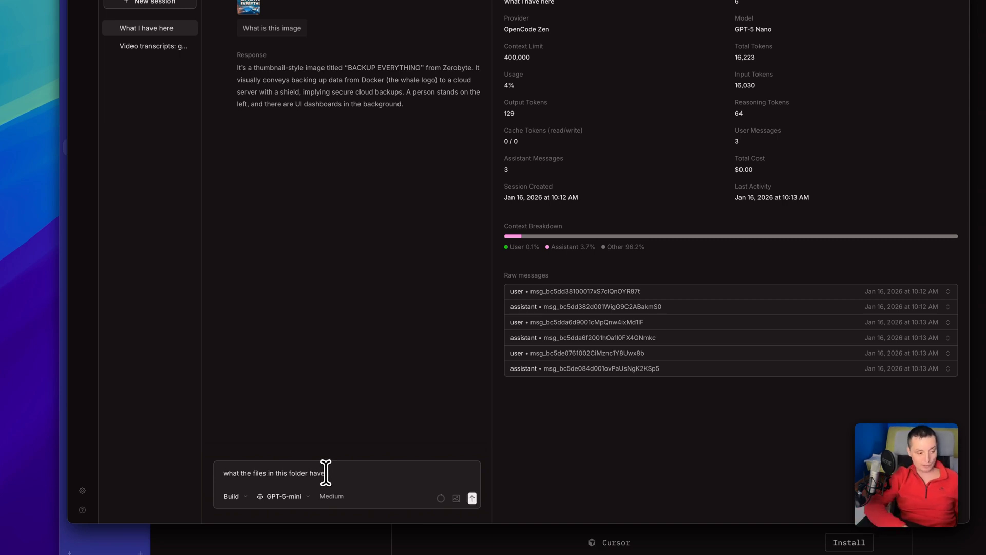
key(Return)
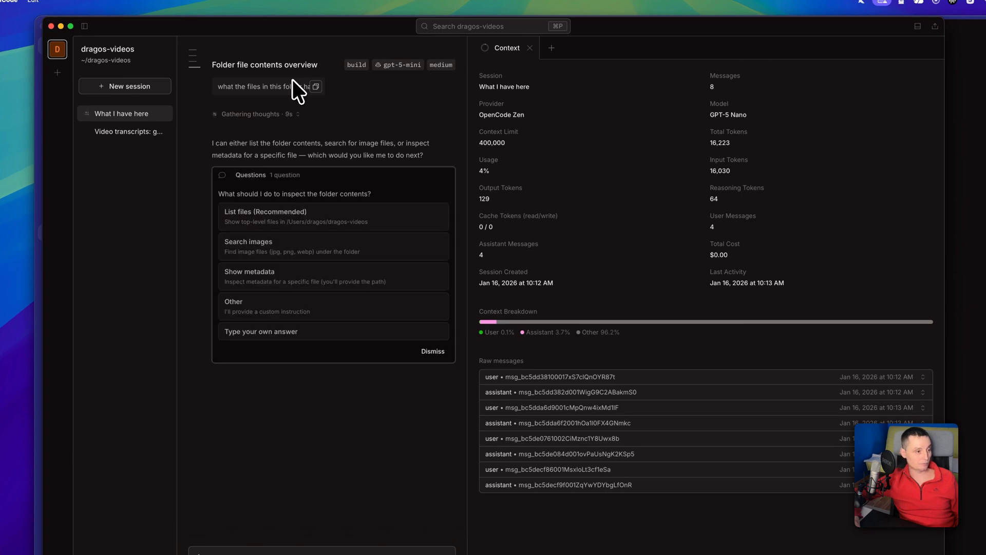
click(292, 216)
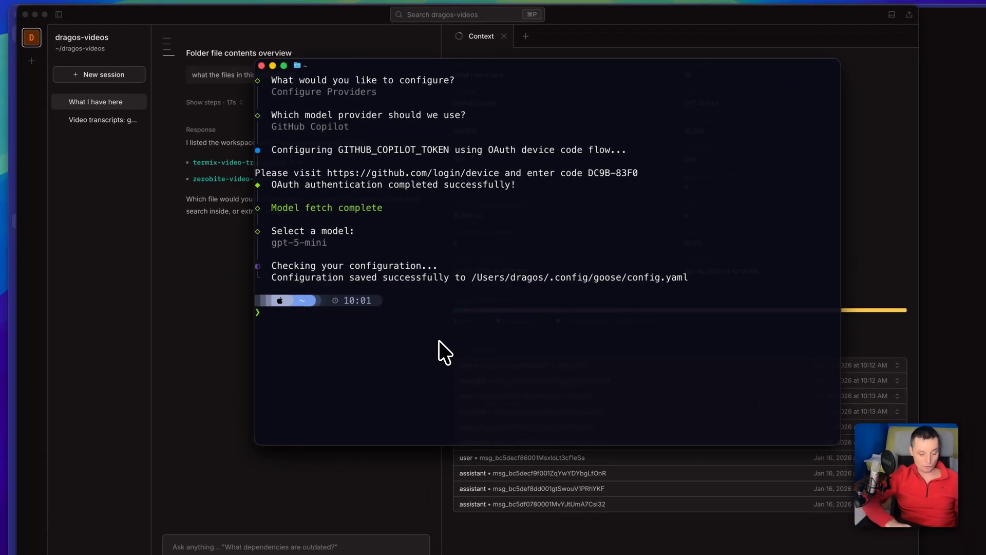
Switch to the terminal, start opencode and open its model selection with the /models command
text(opencode)
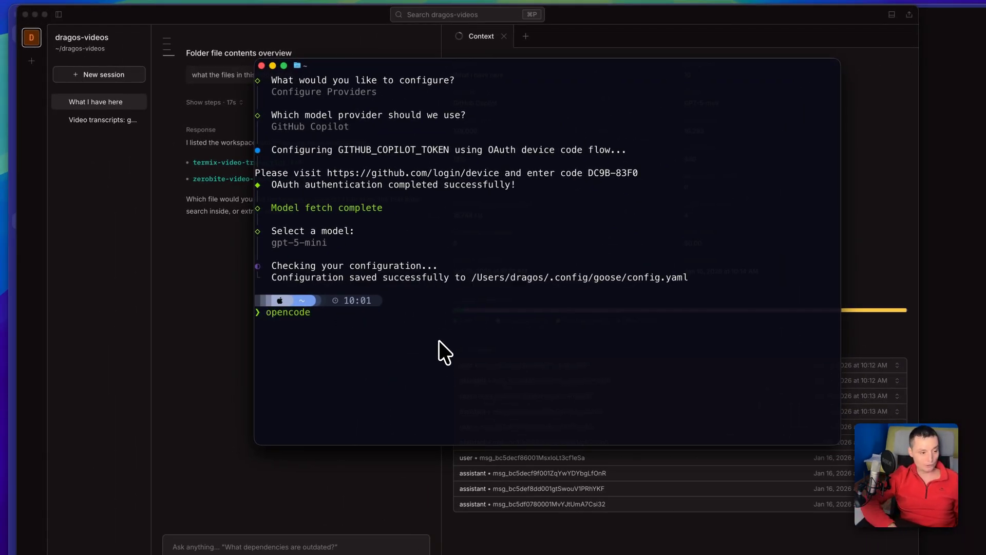
key(Return)
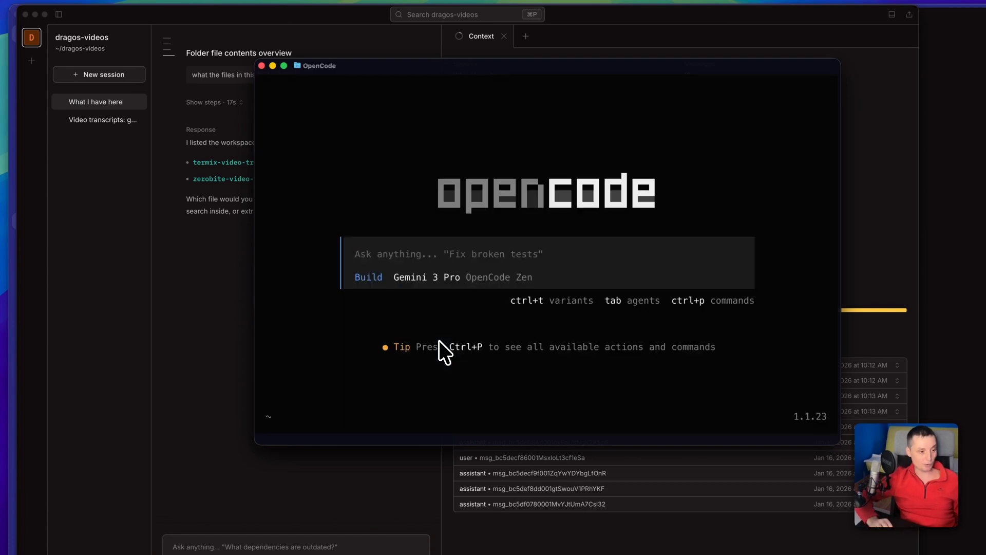
text(/mode)
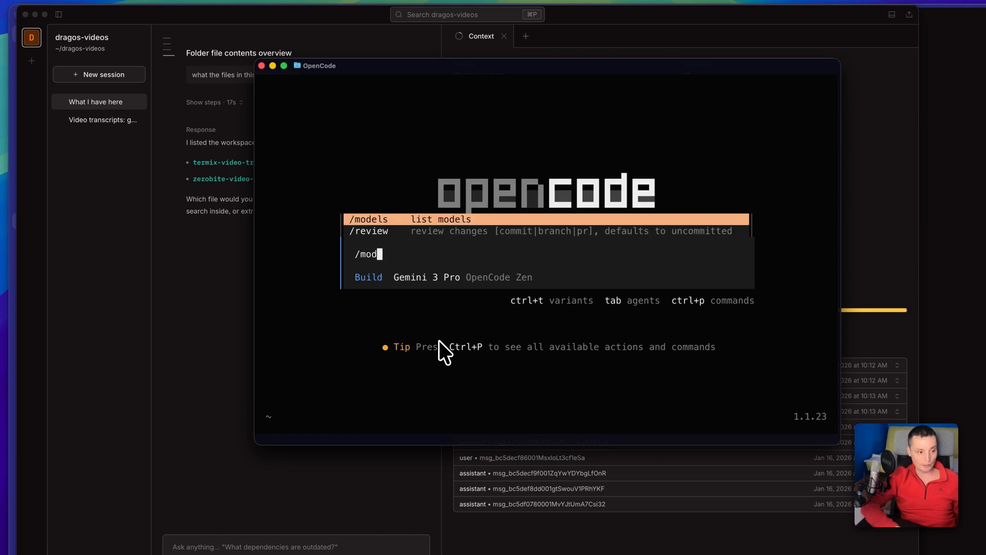
key(Return)
Look through the available models in OpenCode's model selection list
key(Up)
key(Up)
key(Up)
key(Up)
key(Up)
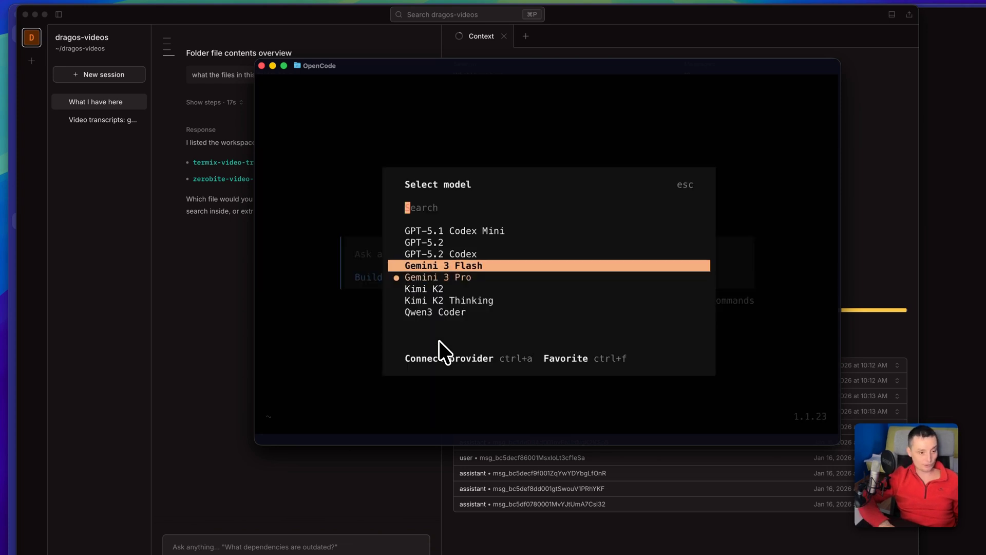
key(Down)
key(Down)
key(Down)
key(Down)
key(Down)
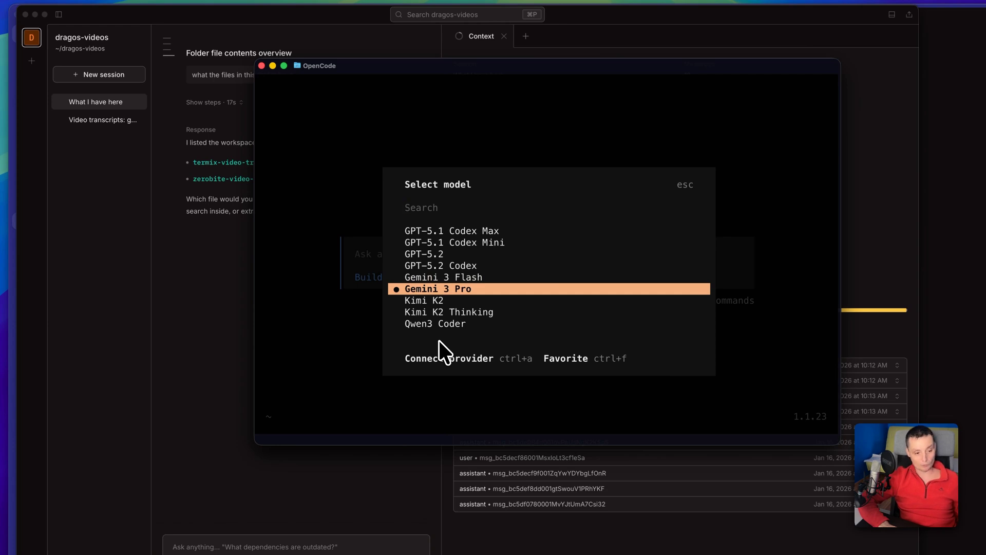
Open the Connect a provider list and look through the popular and other providers on offer
key(ctrl+a)
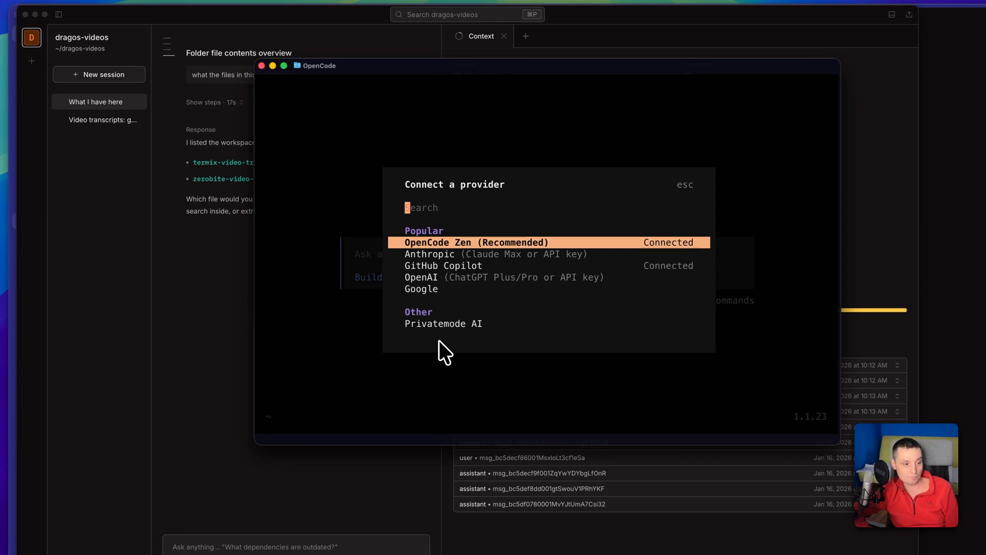
key(Down)
key(Down)
key(Down)
key(Down)
key(Down)
key(Down)
key(Down)
key(Down)
key(Down)
key(Down)
key(Down)
key(Down)
key(Down)
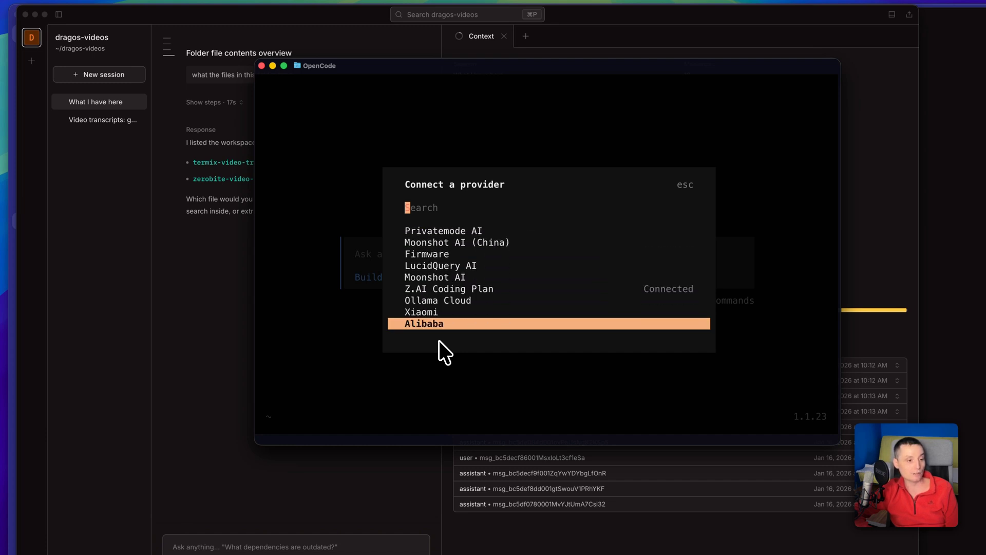
key(Down)
key(Down)
key(Down)
key(Down)
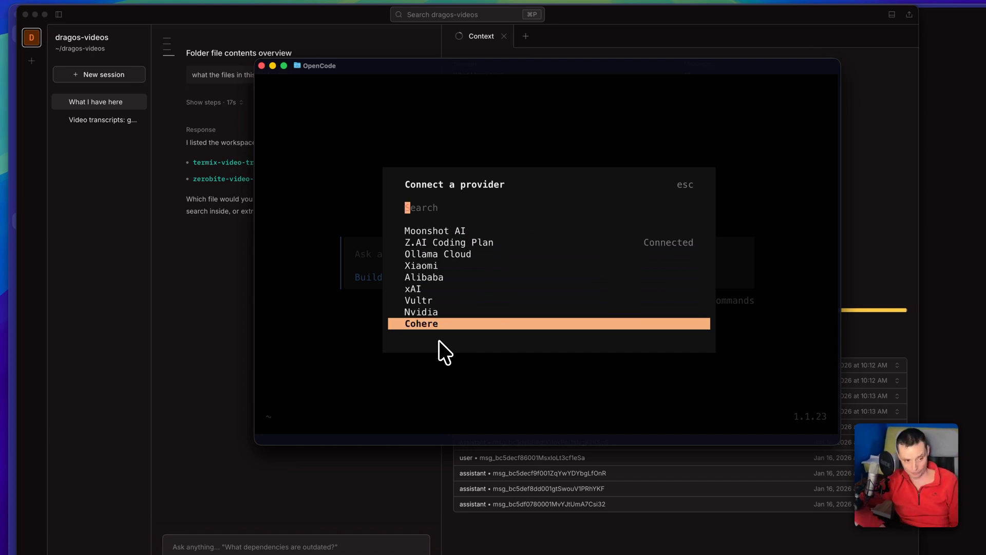
key(Down)
key(Down)
key(Down)
key(Down)
key(Down)
key(Down)
key(Down)
key(Down)
key(Down)
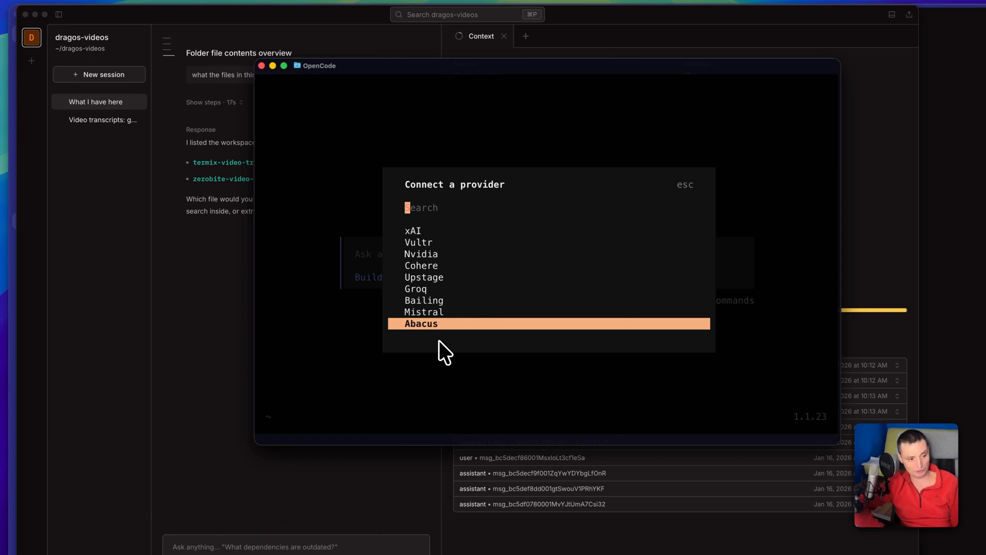
key(Down)
key(Down)
key(Down)
key(Down)
key(Down)
key(Down)
key(Down)
key(Down)
key(Down)
key(Down)
key(Down)
key(Down)
key(Down)
key(Down)
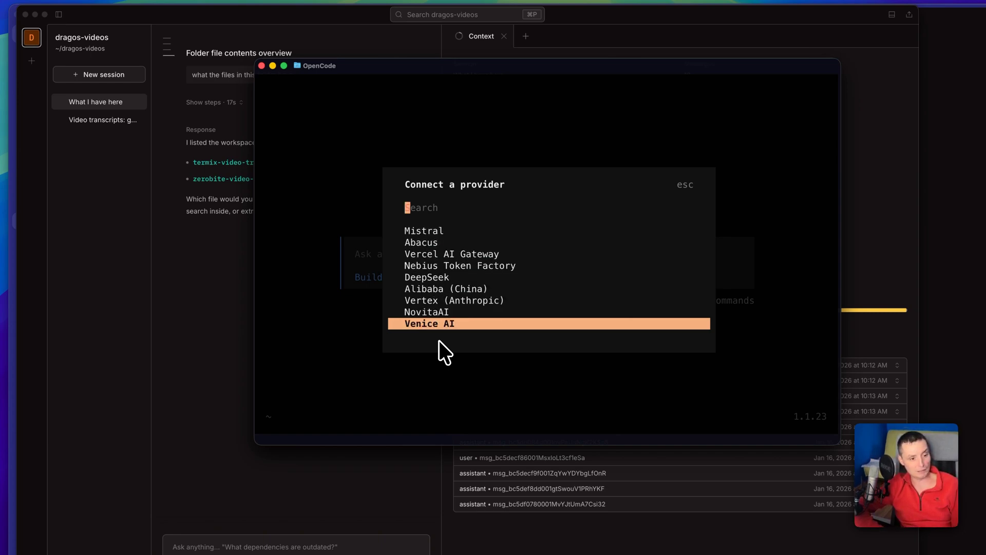
key(Down)
key(Down)
key(Down)
key(Down)
key(Down)
key(Down)
key(Down)
key(Down)
key(Down)
key(Down)
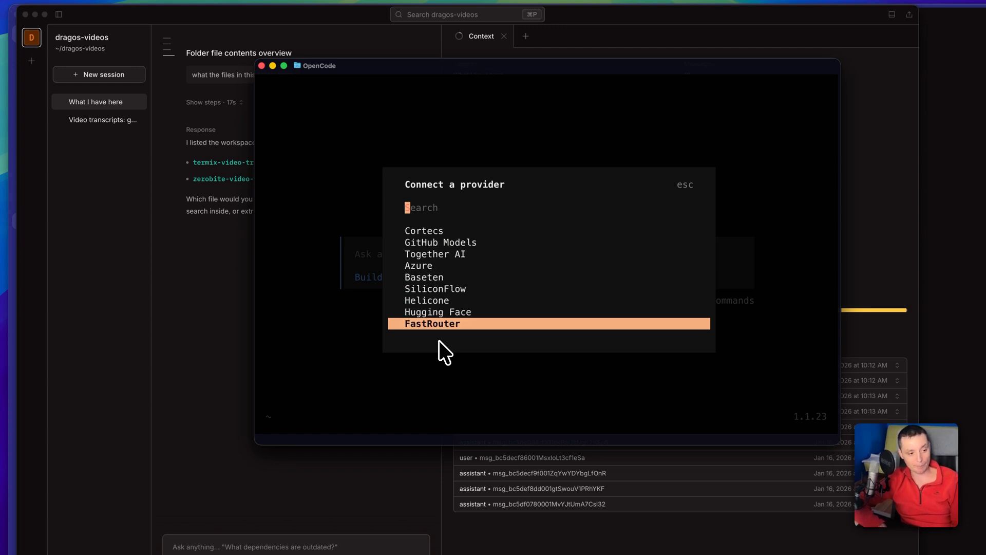
key(Down)
key(Down)
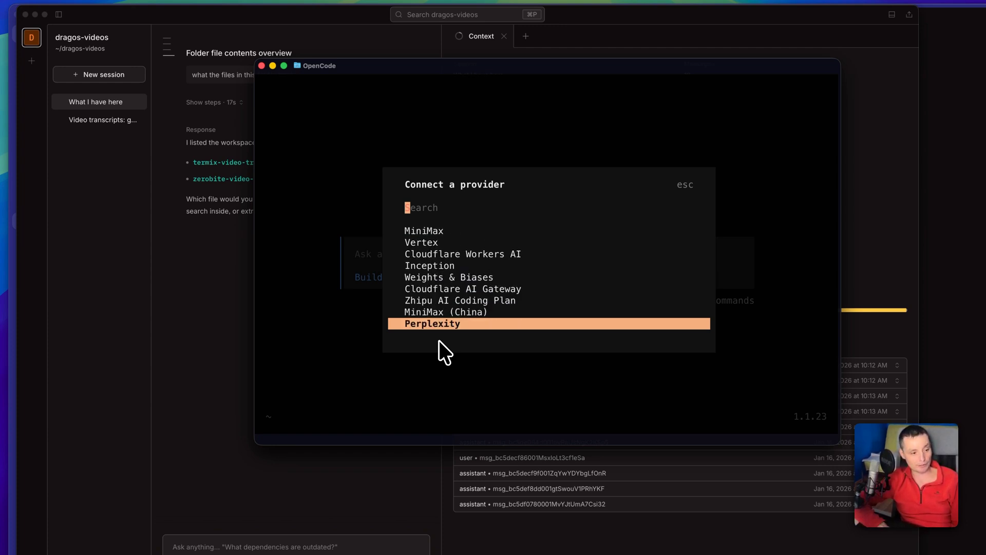
Choose a provider to connect and bring up its API key prompt
key(Up)
key(Up)
key(Return)
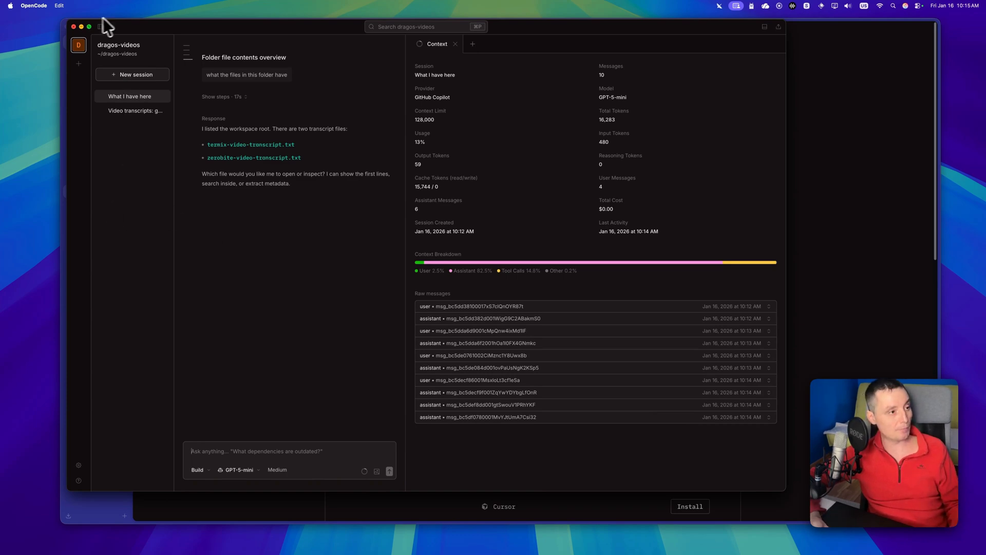
Minimize OpenCode to show the Install goose page, and switch to the Goose app's model settings
click(81, 27)
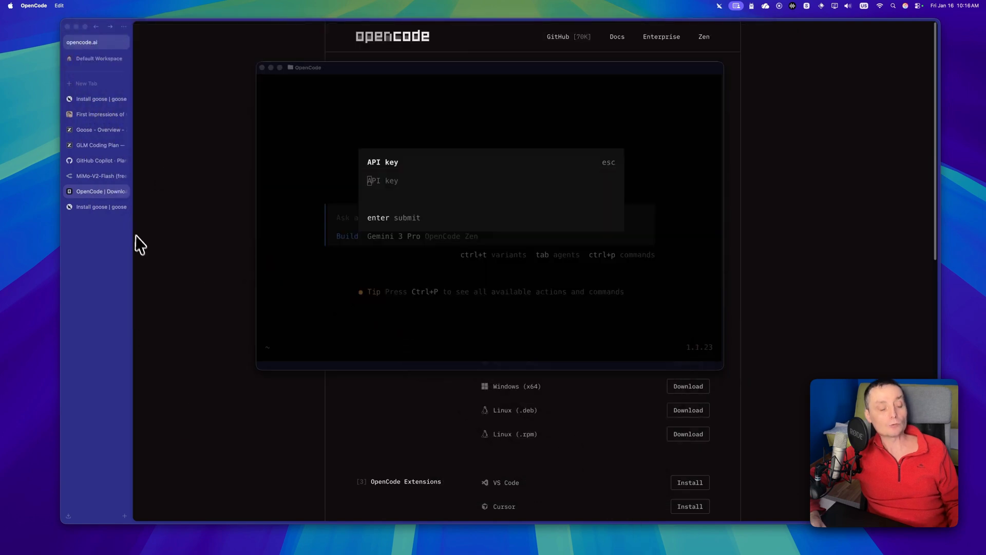
click(86, 207)
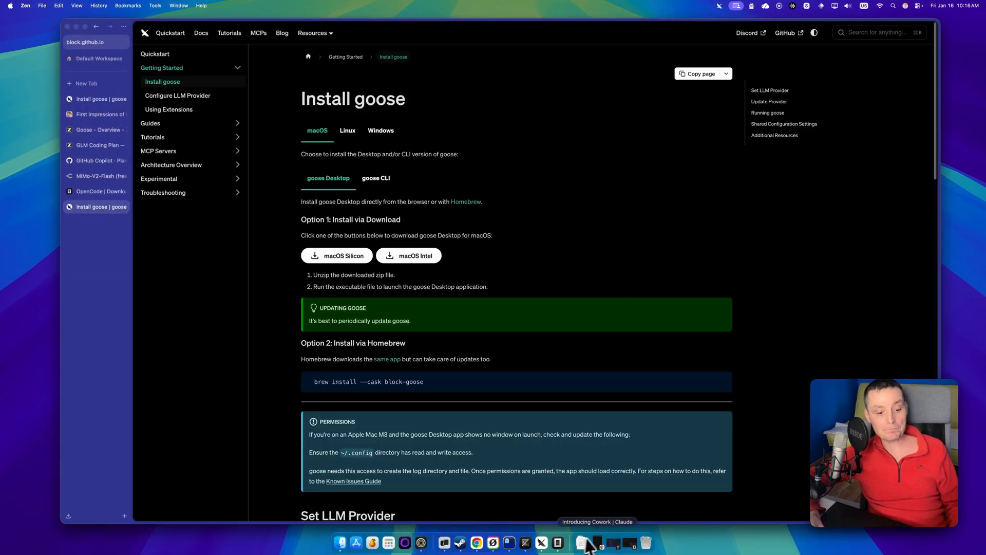
click(542, 544)
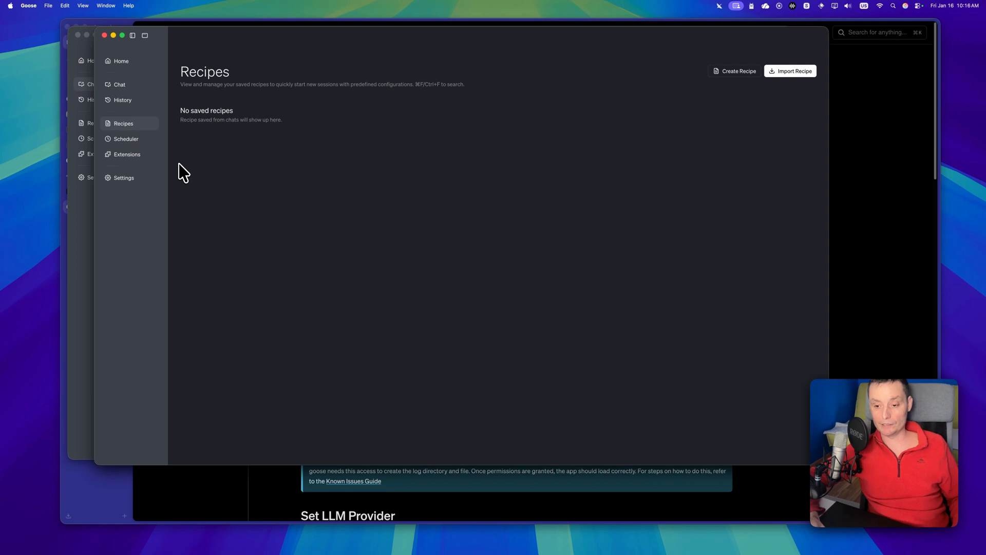
click(119, 157)
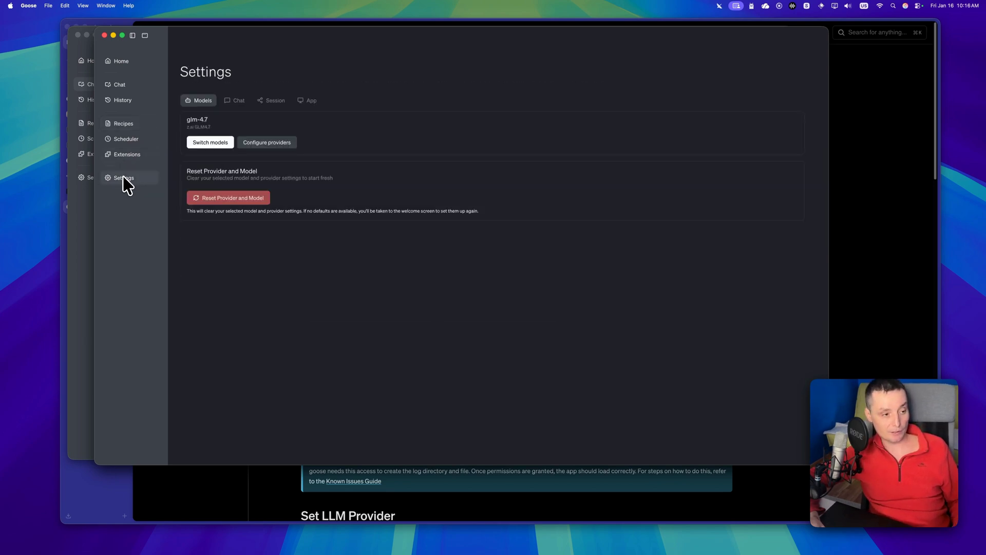